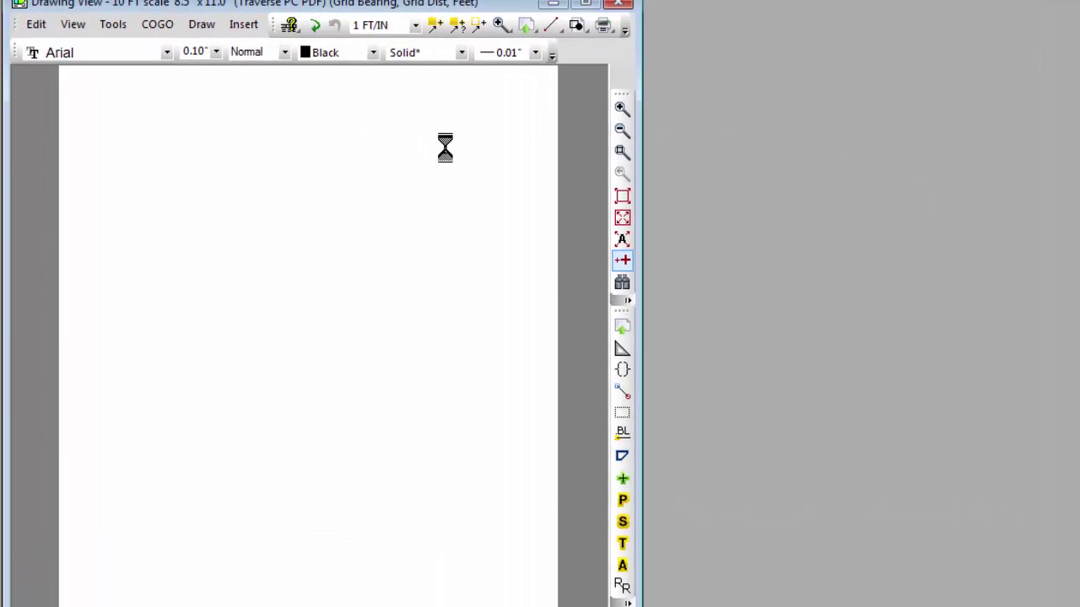
# Import the surveyor-named AutoCAD DWG stamp from the CAD Interface folder into the drawing, without saving the survey first and with the import details cleared.
pyautogui.rightClick(443, 147)
pyautogui.moveTo(518, 368)
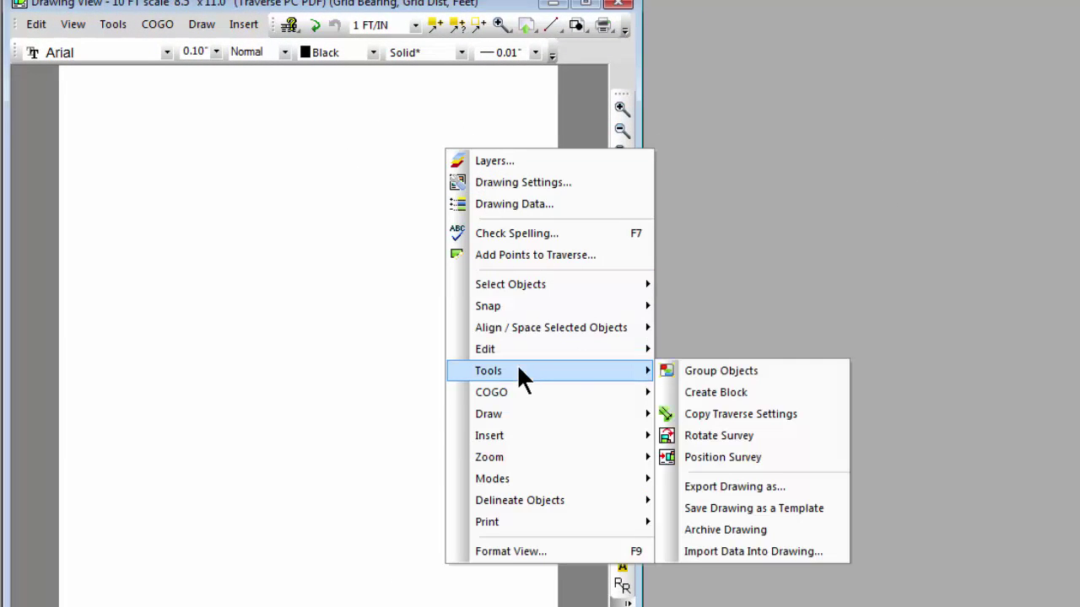
pyautogui.click(747, 553)
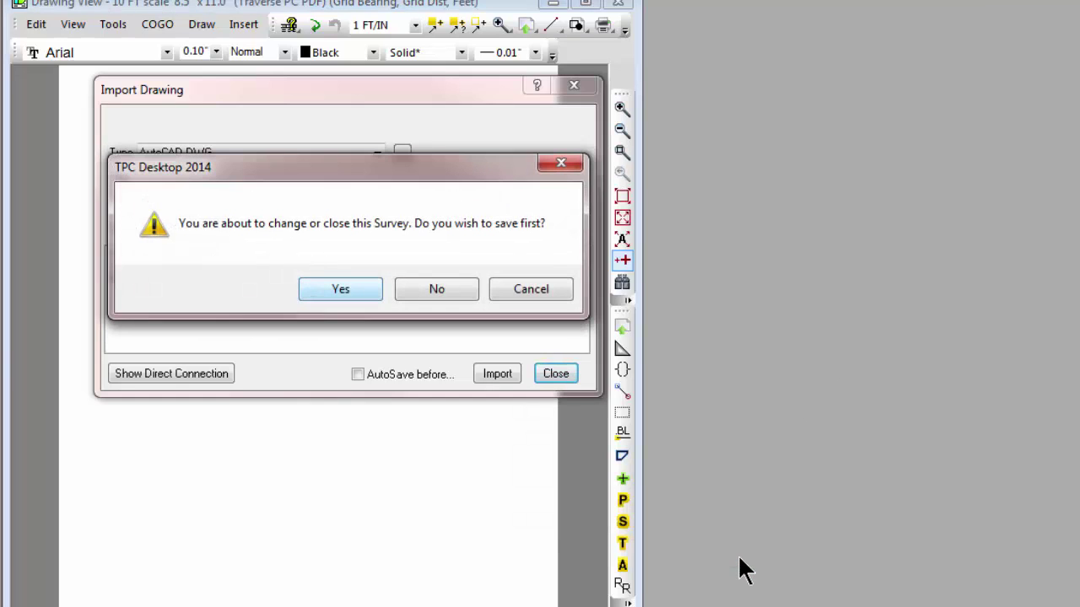
pyautogui.click(415, 286)
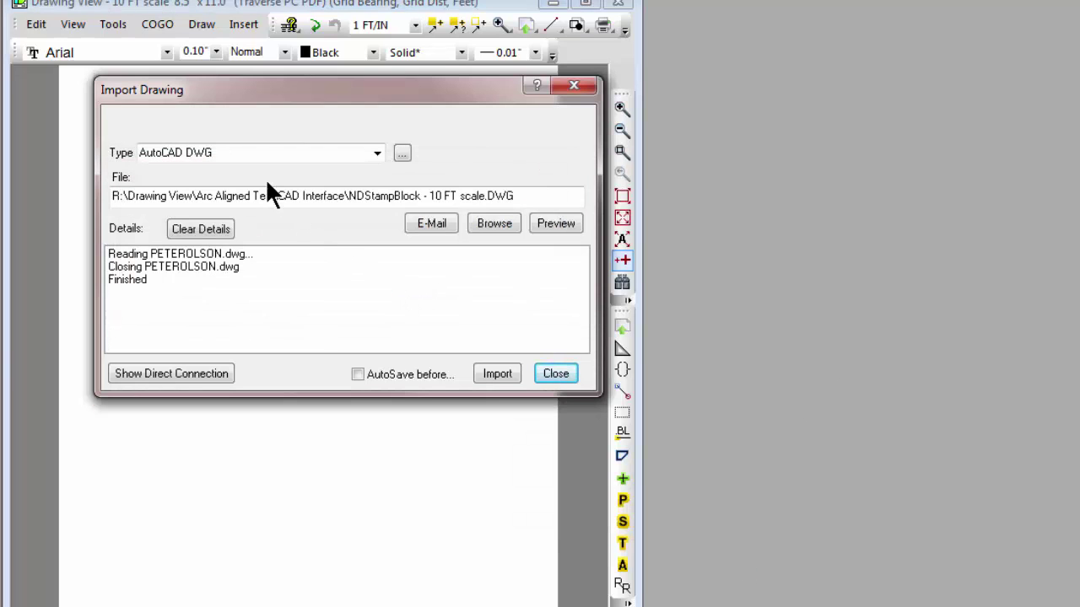
pyautogui.click(221, 230)
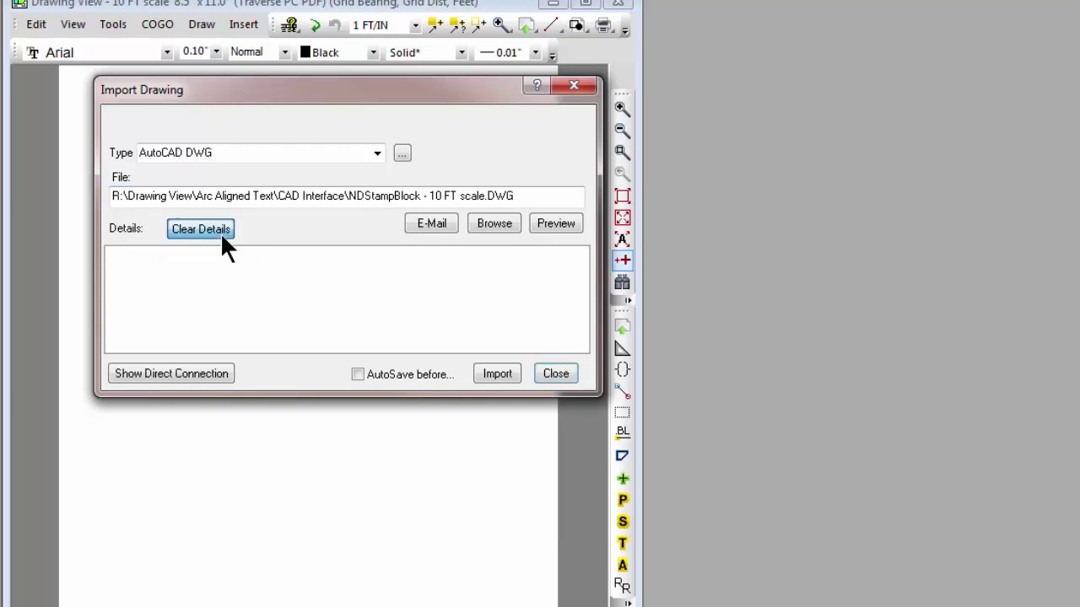
pyautogui.click(479, 222)
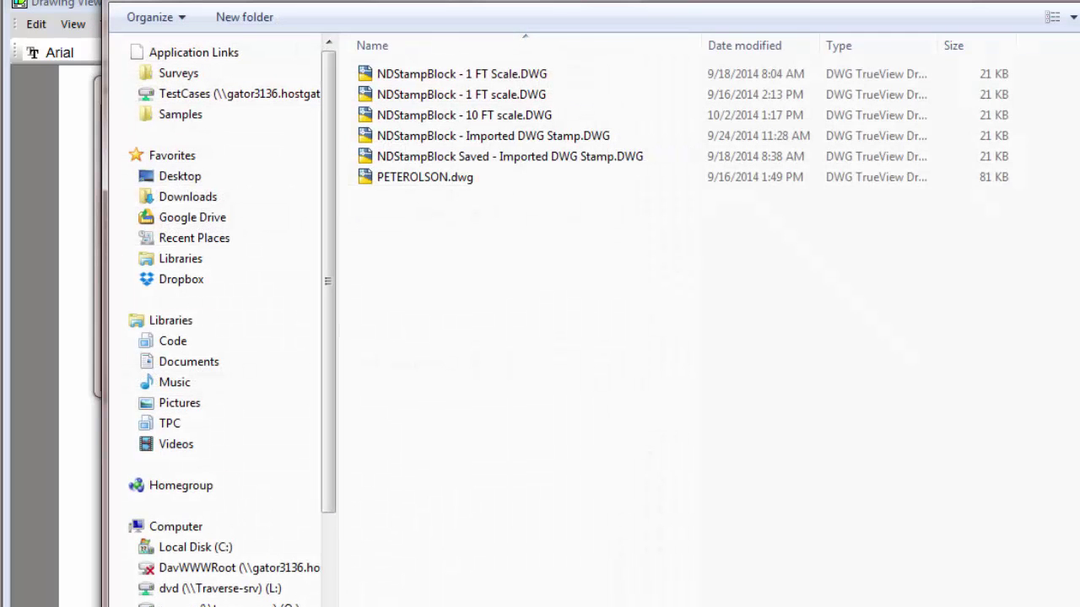
pyautogui.doubleClick(402, 174)
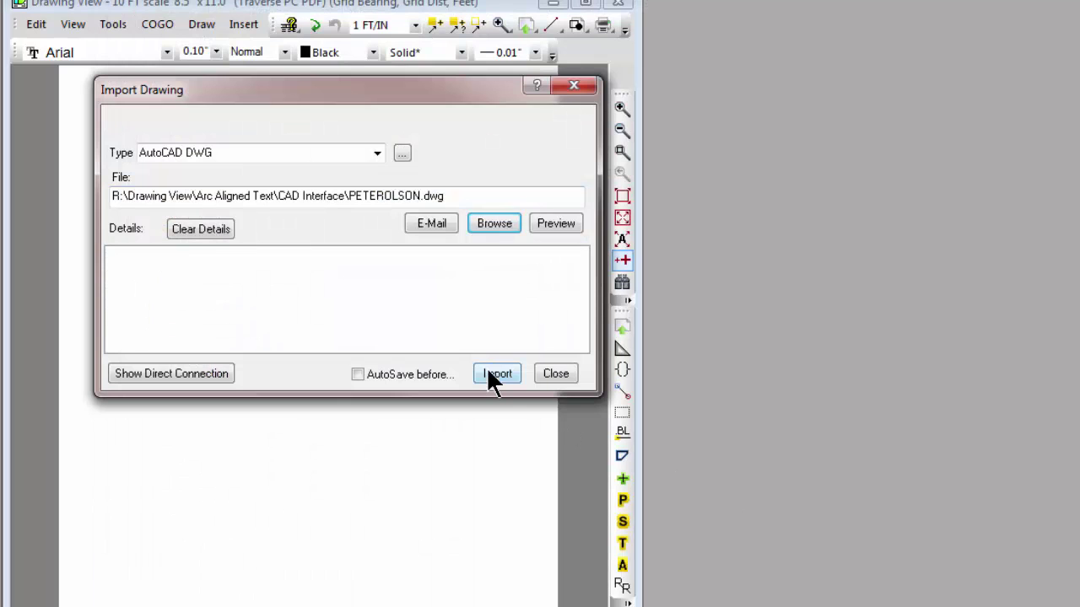
pyautogui.click(494, 375)
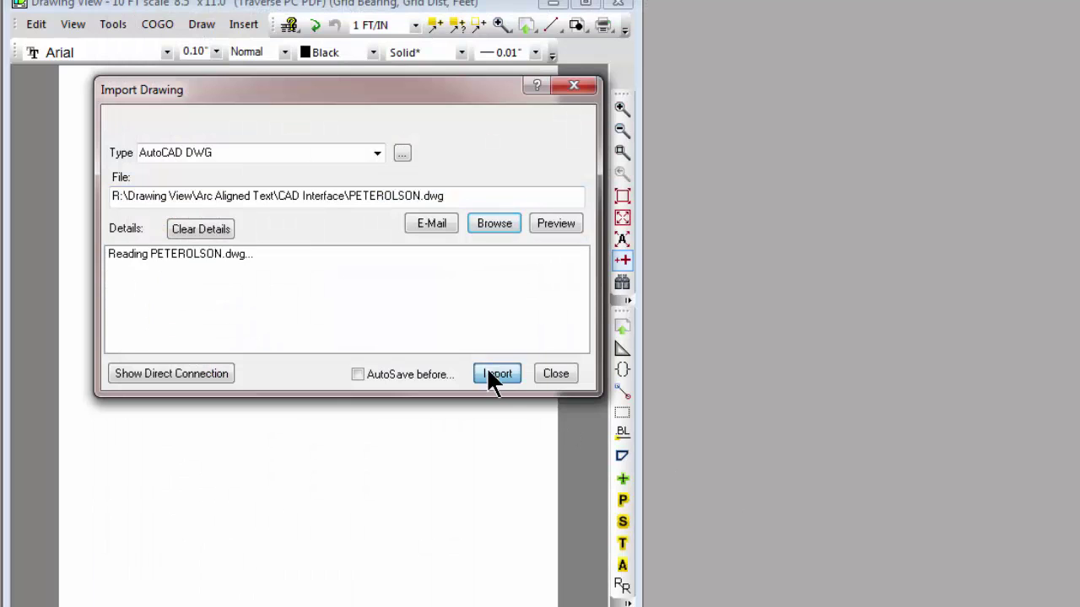
pyautogui.click(565, 374)
# Examine the imported stamp up close and inspect layer 0's objects in the drawing data, including the surveyor's arc-aligned name text.
pyautogui.click(620, 153)
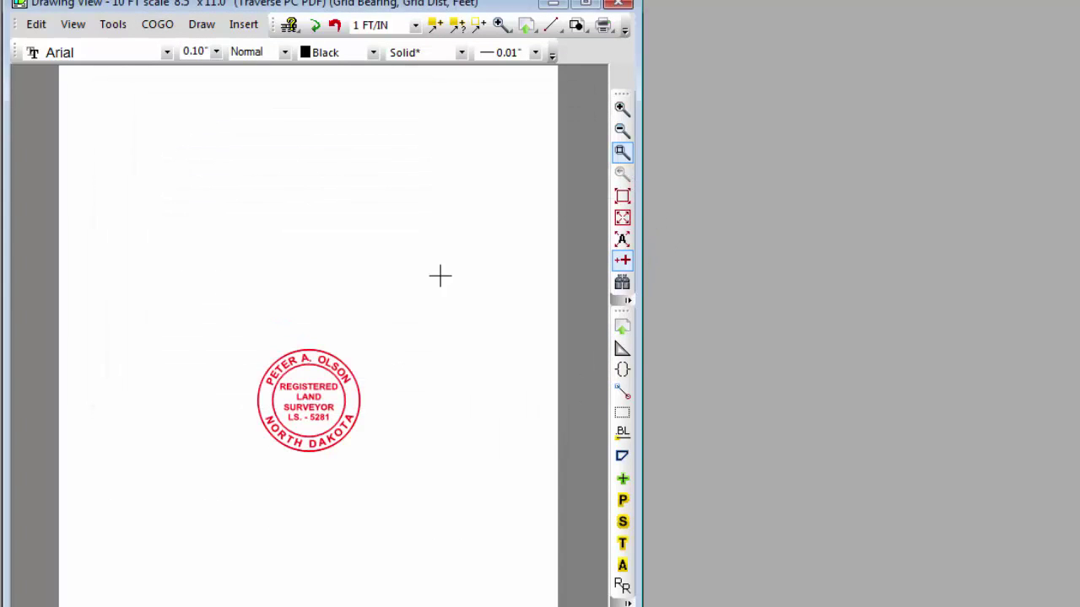
pyautogui.moveTo(239, 332)
pyautogui.mouseDown()
pyautogui.moveTo(261, 385)
pyautogui.moveTo(368, 478)
pyautogui.mouseUp()
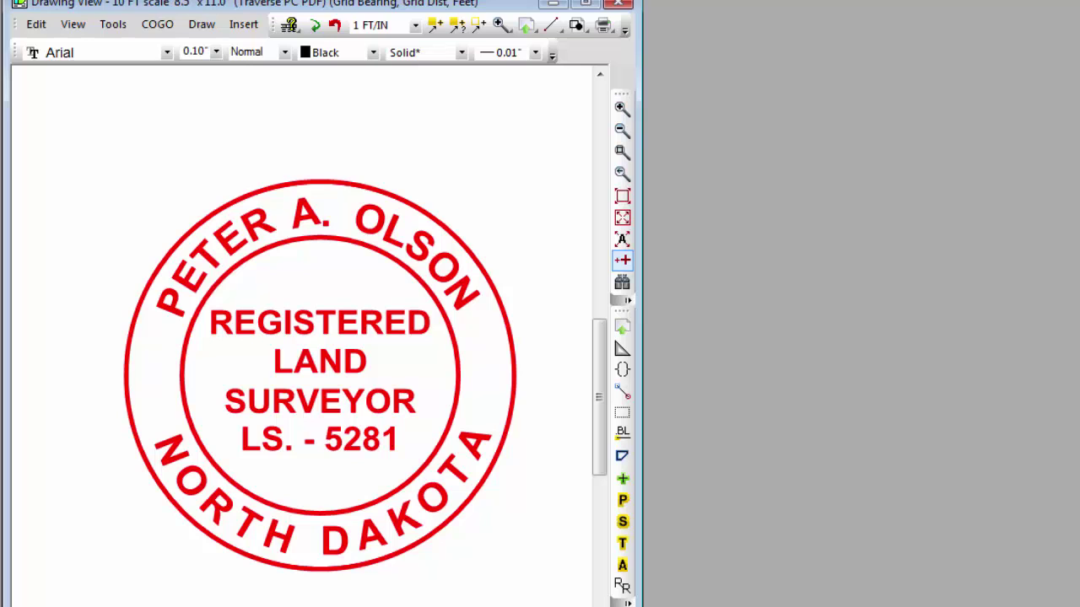
pyautogui.moveTo(382, 242)
pyautogui.moveTo(255, 226)
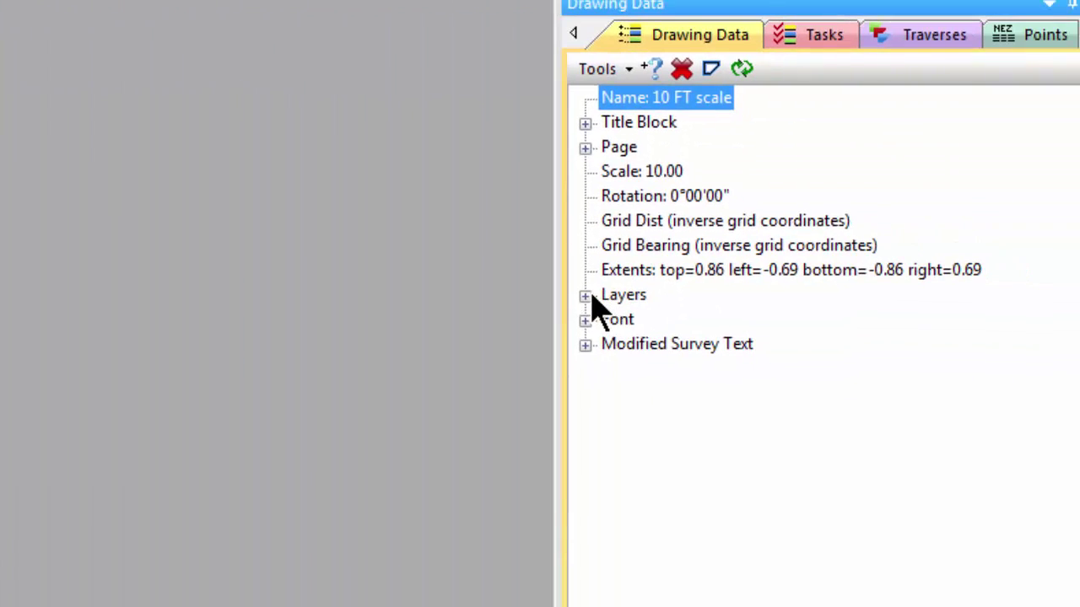
pyautogui.click(586, 296)
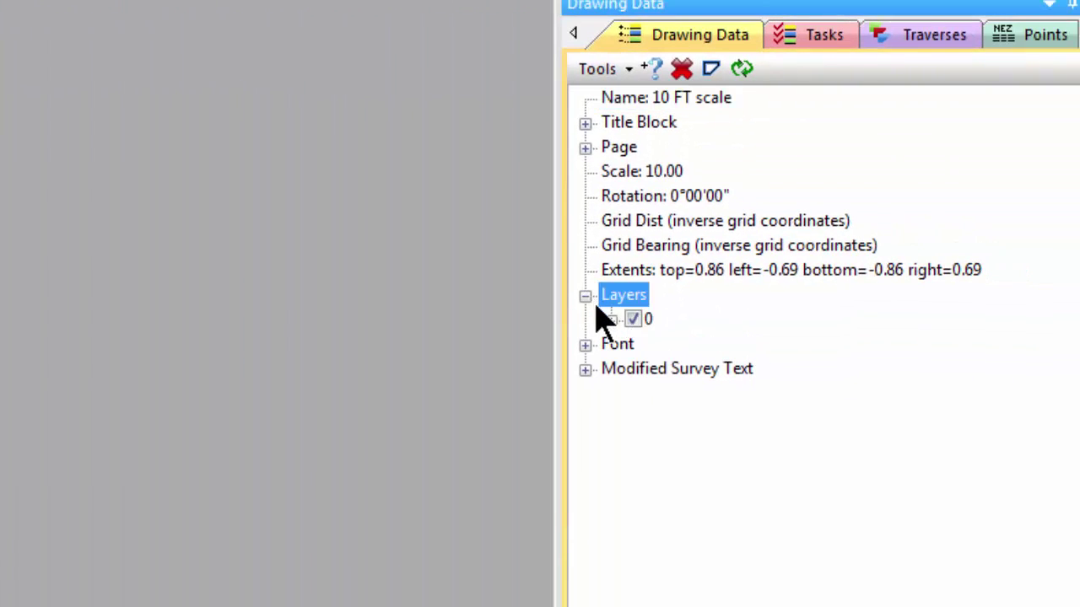
pyautogui.click(610, 320)
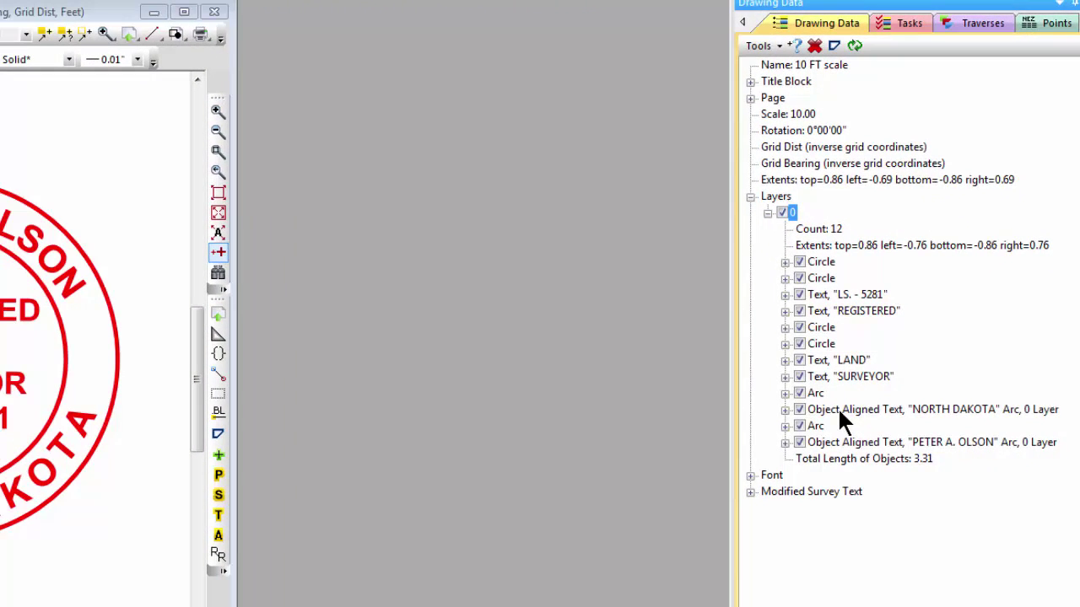
pyautogui.click(784, 441)
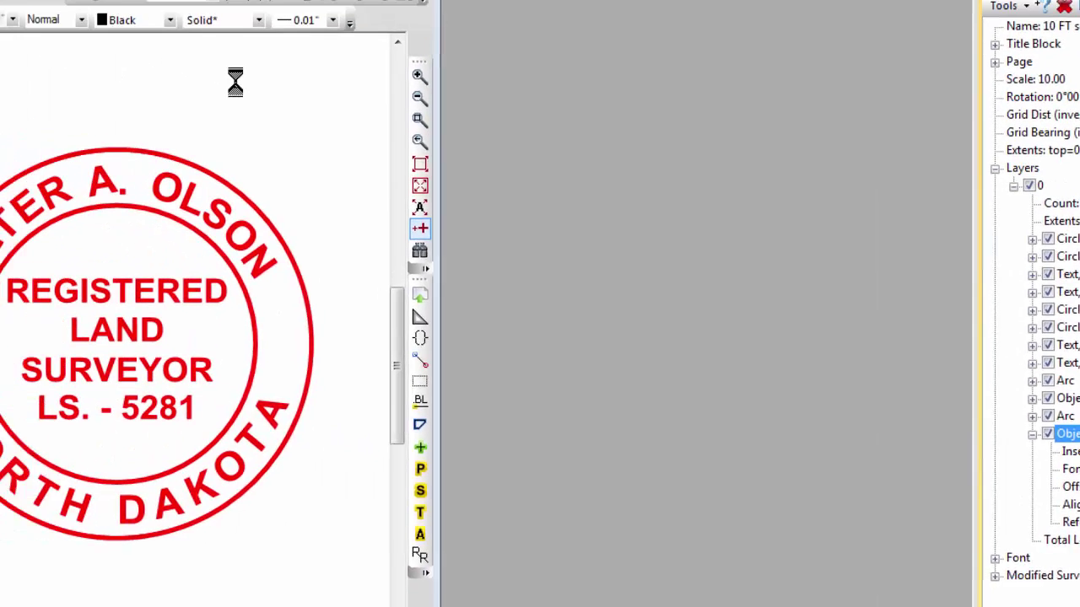
# Export the entire drawing as AutoCAD DWG to NDStampBlock - 10 FT scale.DWG, overwriting the existing file and without saving the survey first.
pyautogui.rightClick(366, 120)
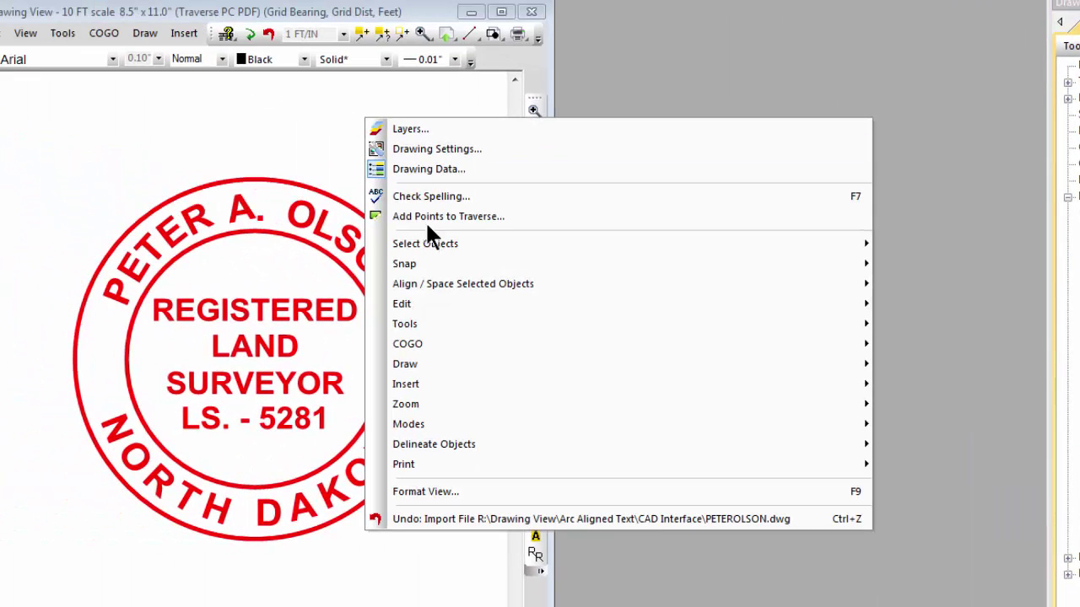
pyautogui.moveTo(413, 320)
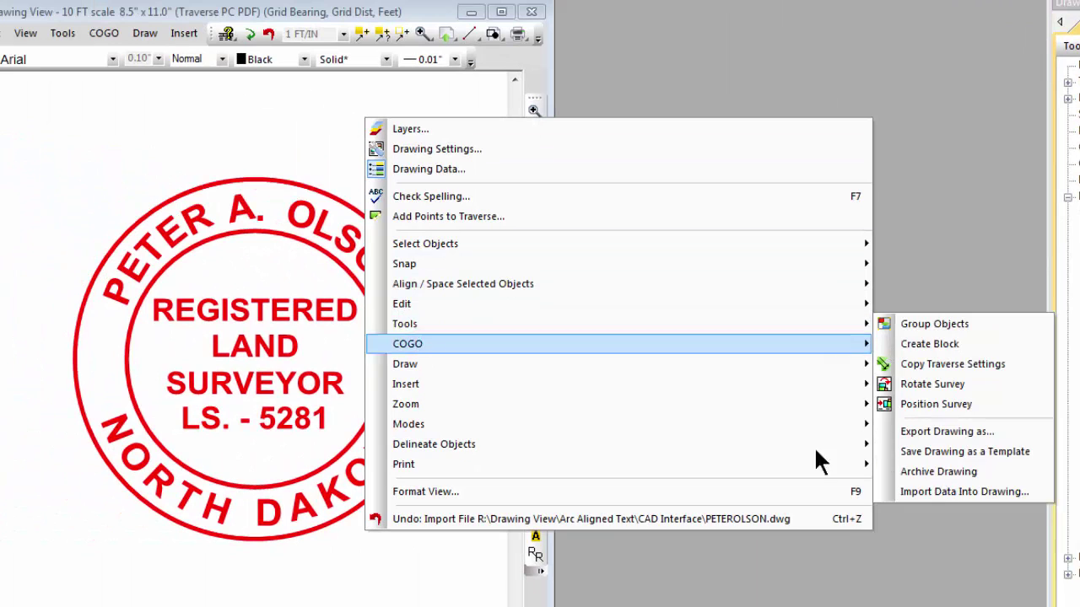
pyautogui.click(926, 431)
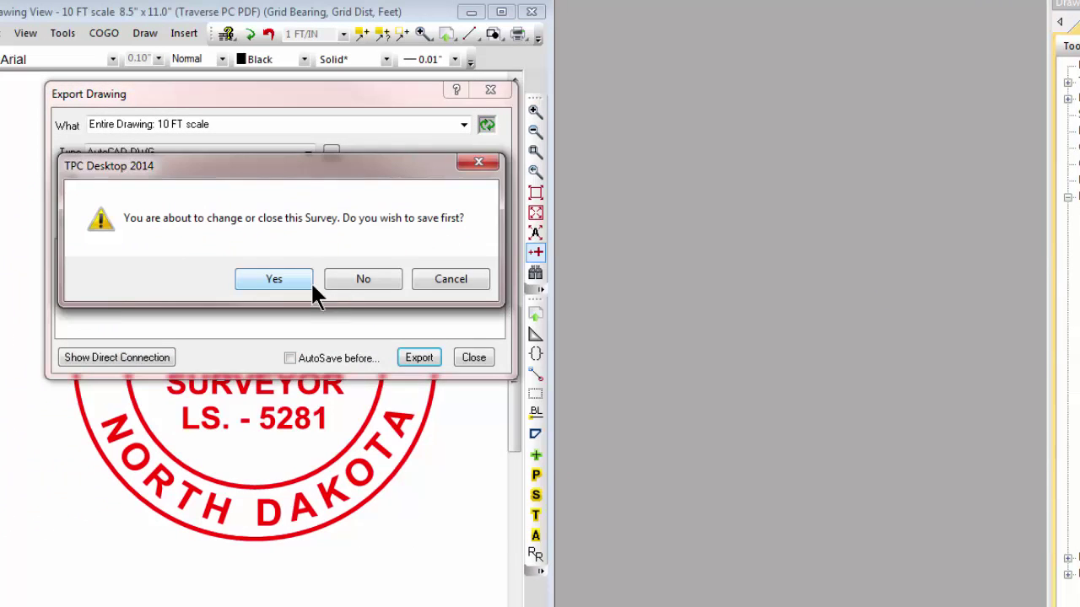
pyautogui.click(362, 279)
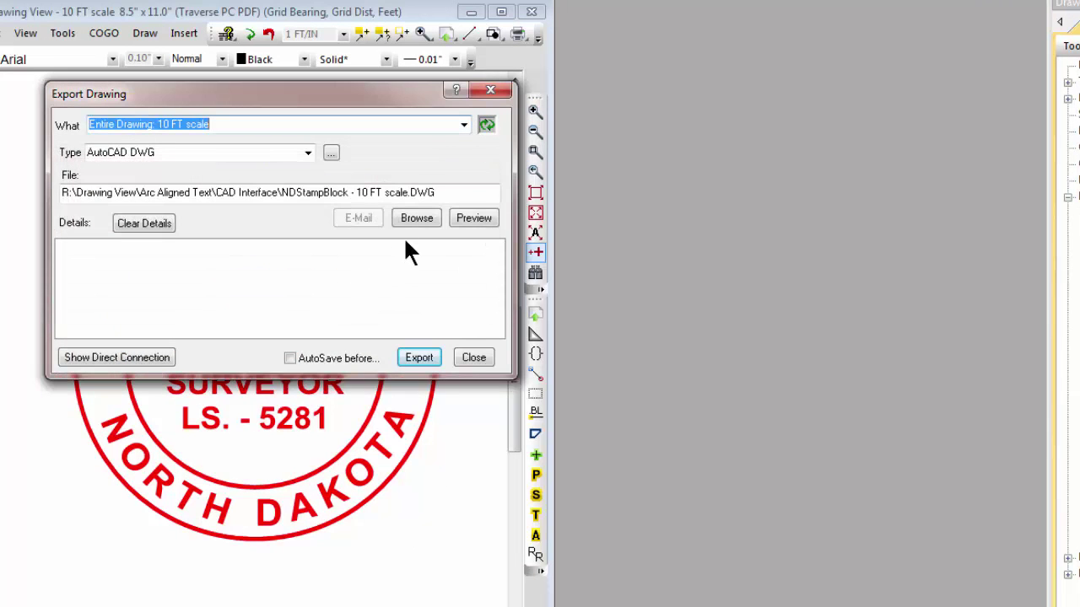
pyautogui.click(426, 358)
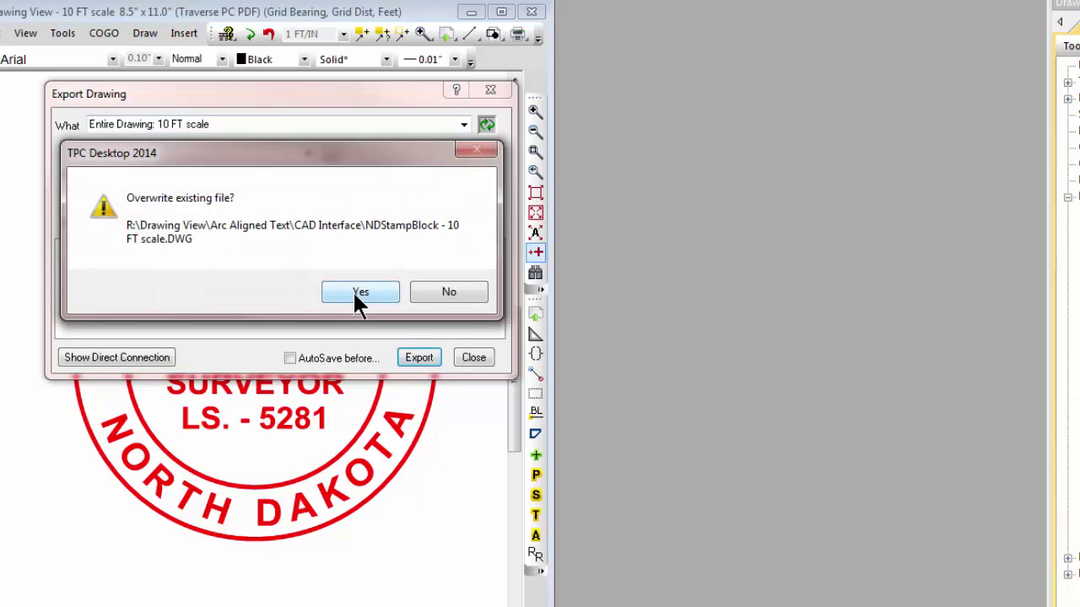
pyautogui.click(358, 292)
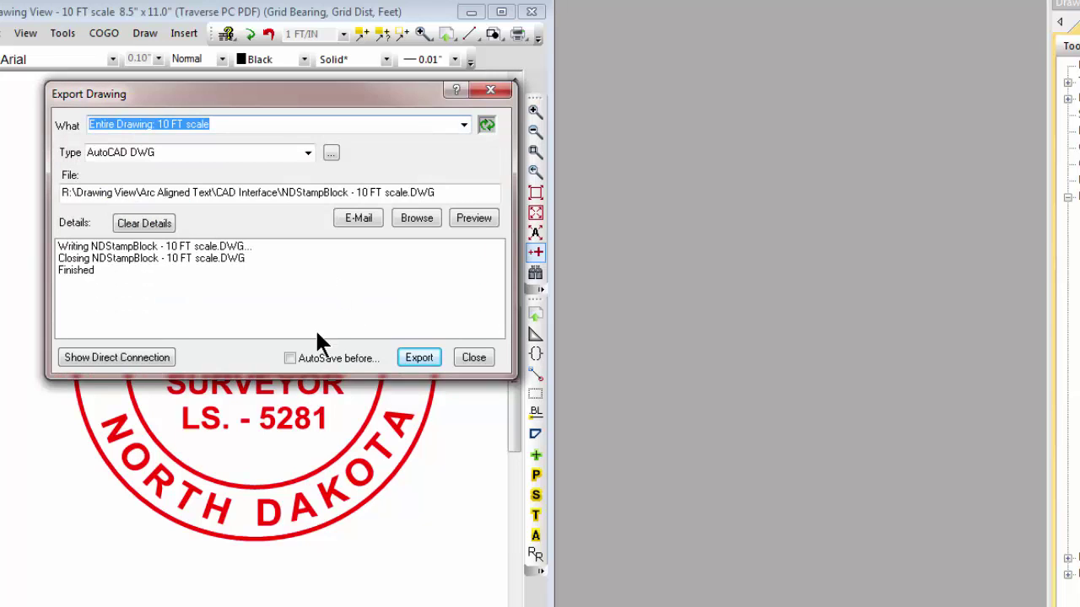
# Preview the exported DWG in DWG TrueView, return to TPC Desktop and close the export dialog.
pyautogui.click(471, 219)
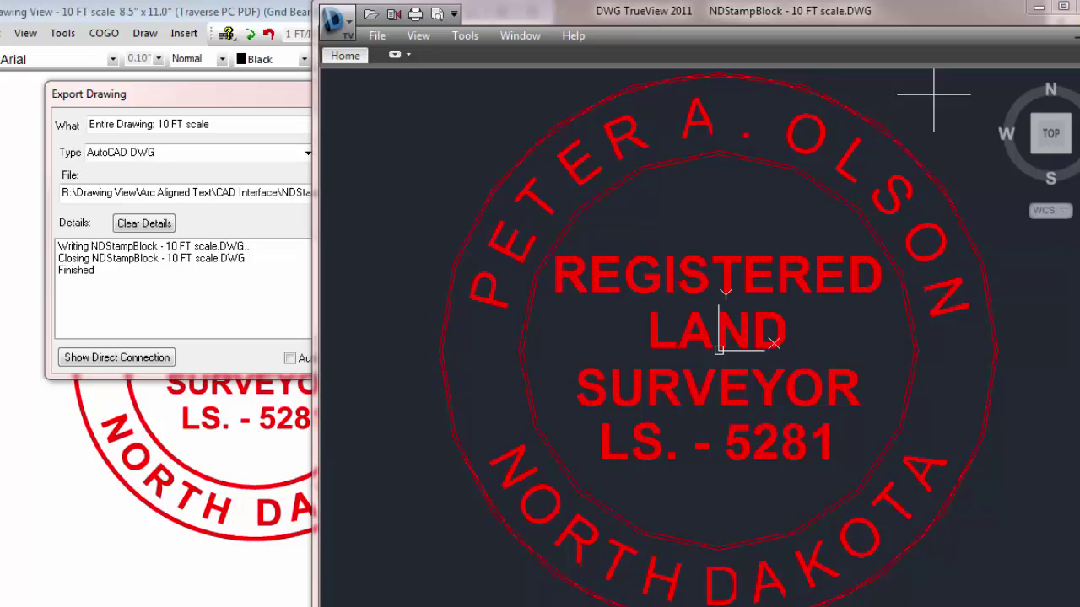
pyautogui.hotkey('alt', 'Tab')
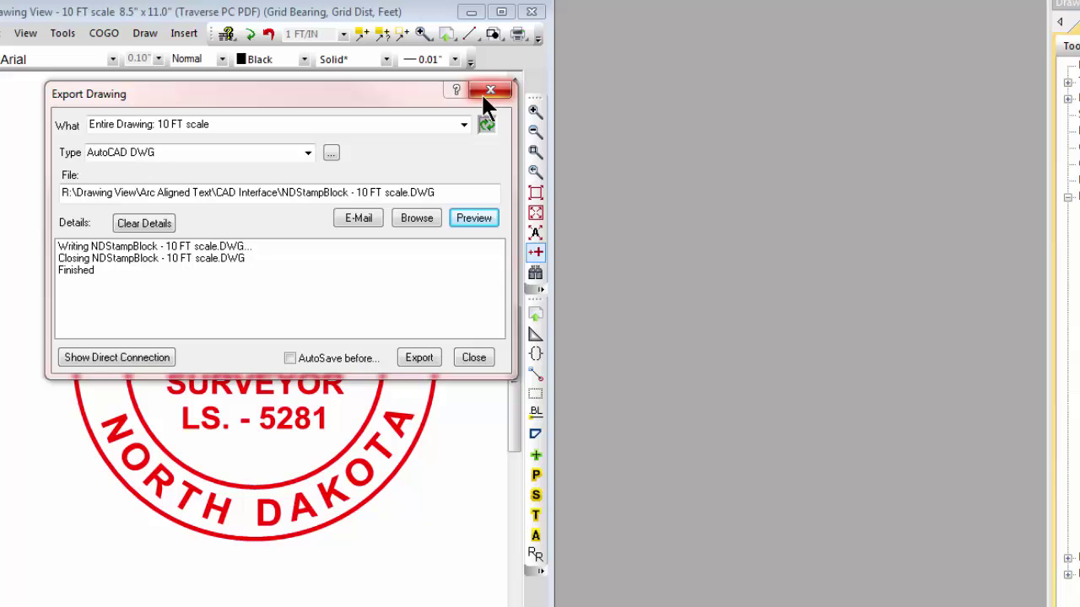
pyautogui.click(490, 90)
# Undo the drawing import and insert the North Dakota Stamp.dxf block from the Miscellaneous blocks folder instead.
pyautogui.click(268, 33)
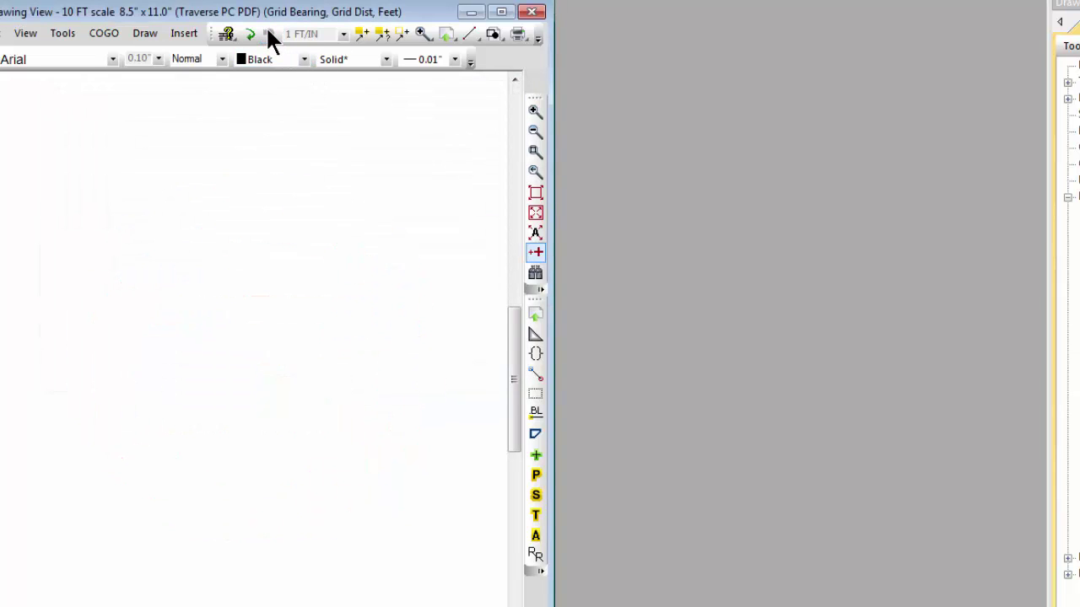
pyautogui.click(491, 35)
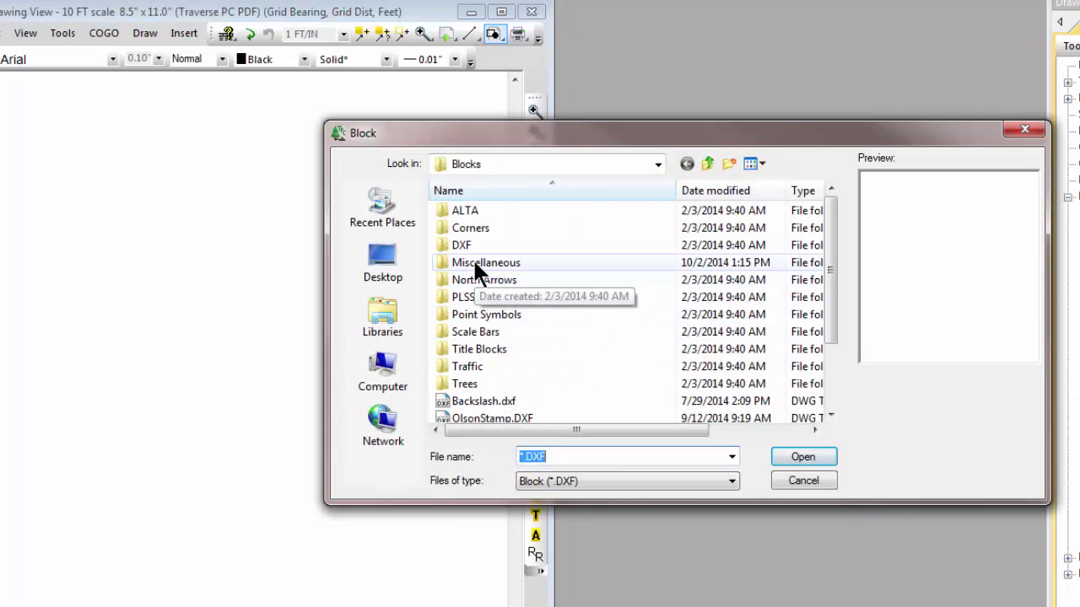
pyautogui.doubleClick(473, 261)
pyautogui.click(472, 260)
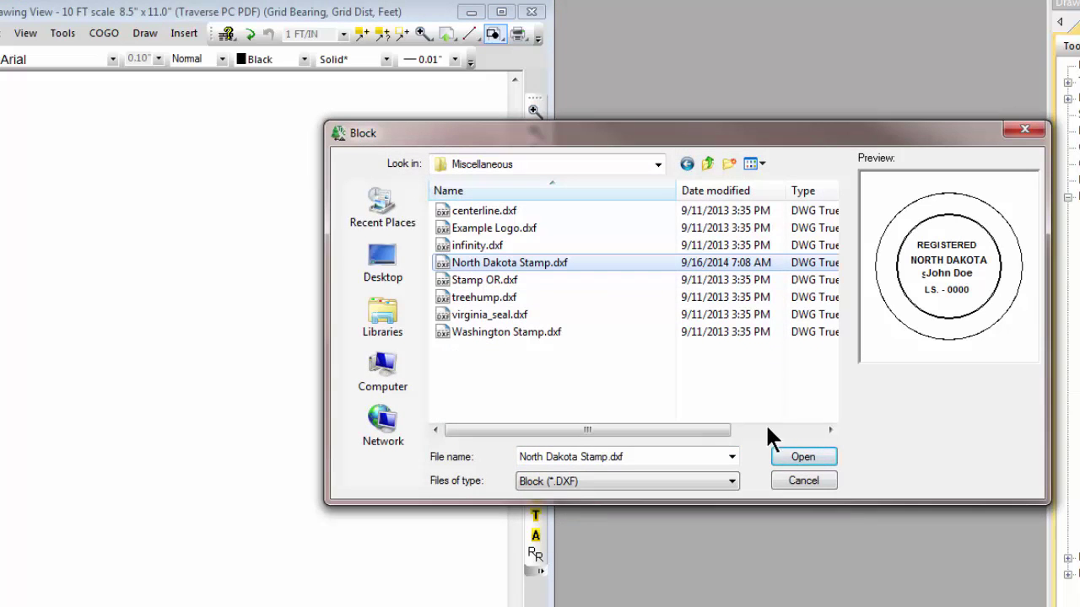
pyautogui.click(787, 455)
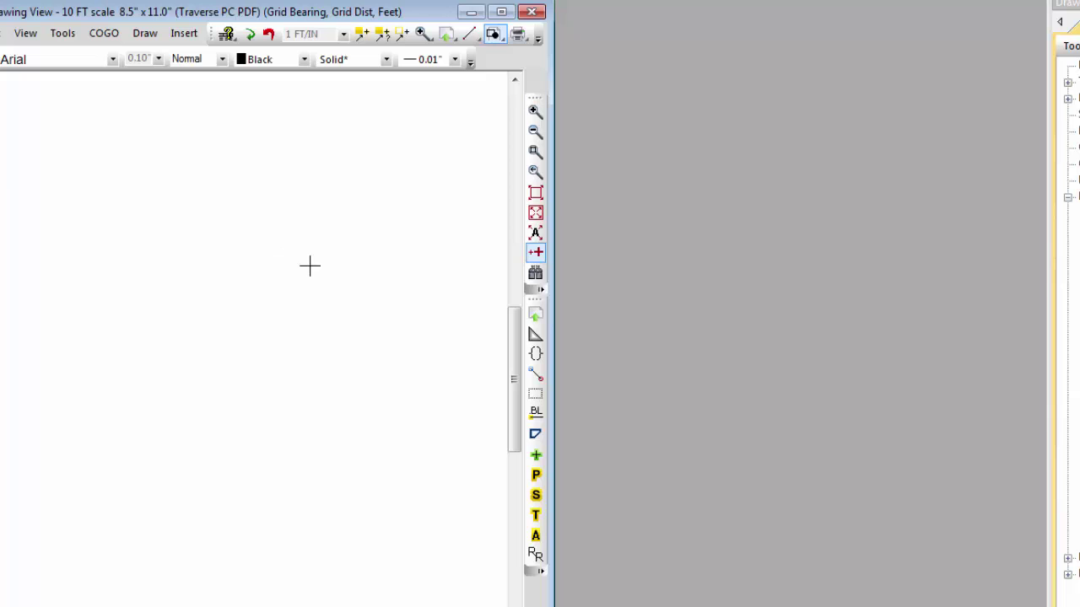
# Convert the inserted North Dakota stamp block to a group.
pyautogui.click(537, 212)
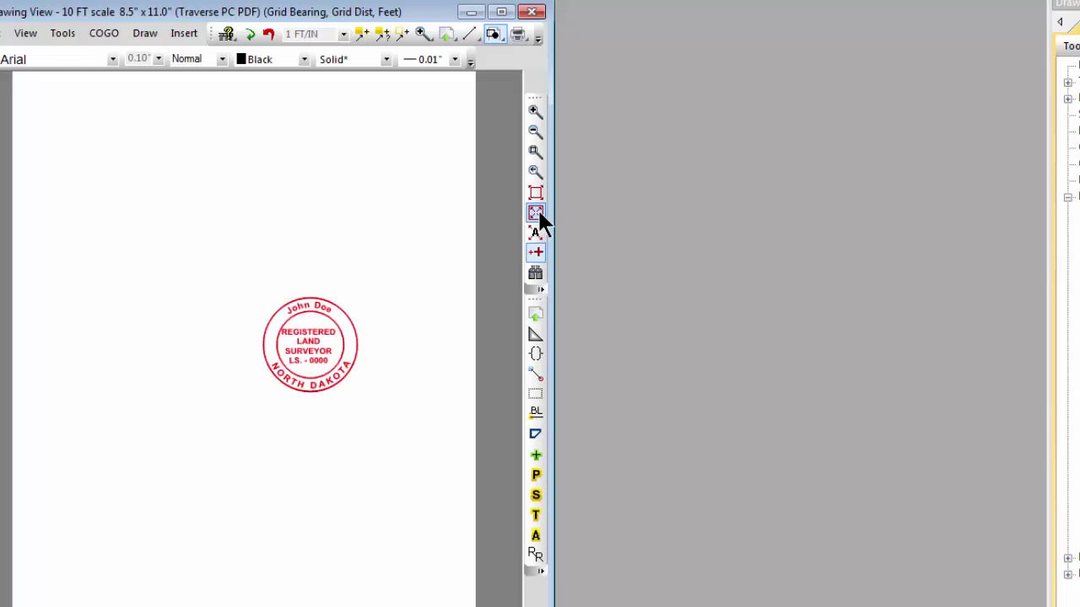
pyautogui.click(535, 152)
pyautogui.moveTo(240, 287); pyautogui.dragTo(367, 403)
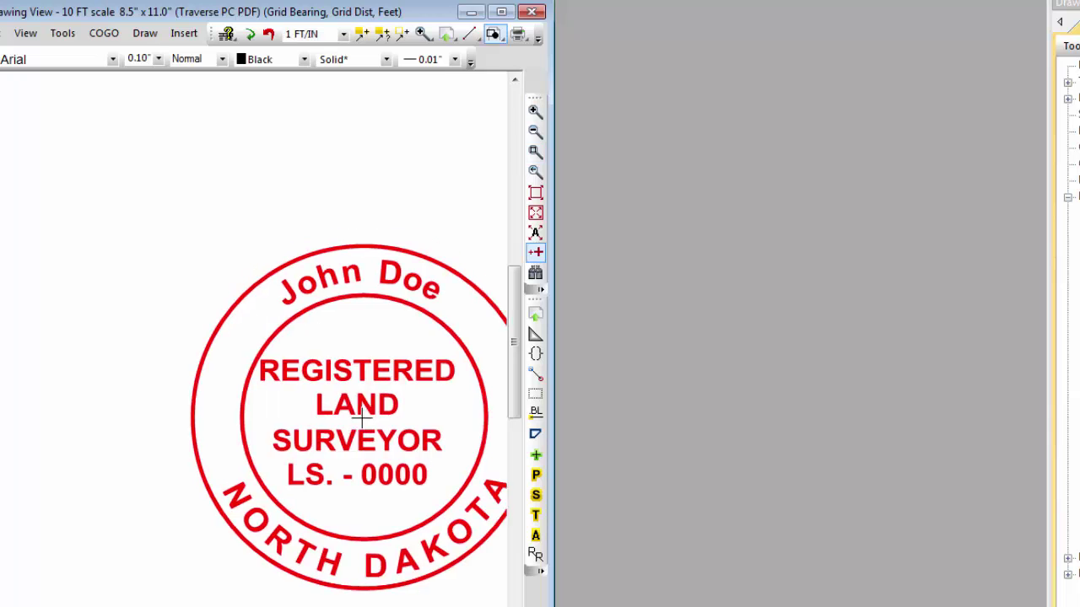
pyautogui.moveTo(361, 415)
pyautogui.mouseDown(button='middle')
pyautogui.moveTo(253, 380)
pyautogui.moveTo(234, 386)
pyautogui.mouseUp(button='middle')
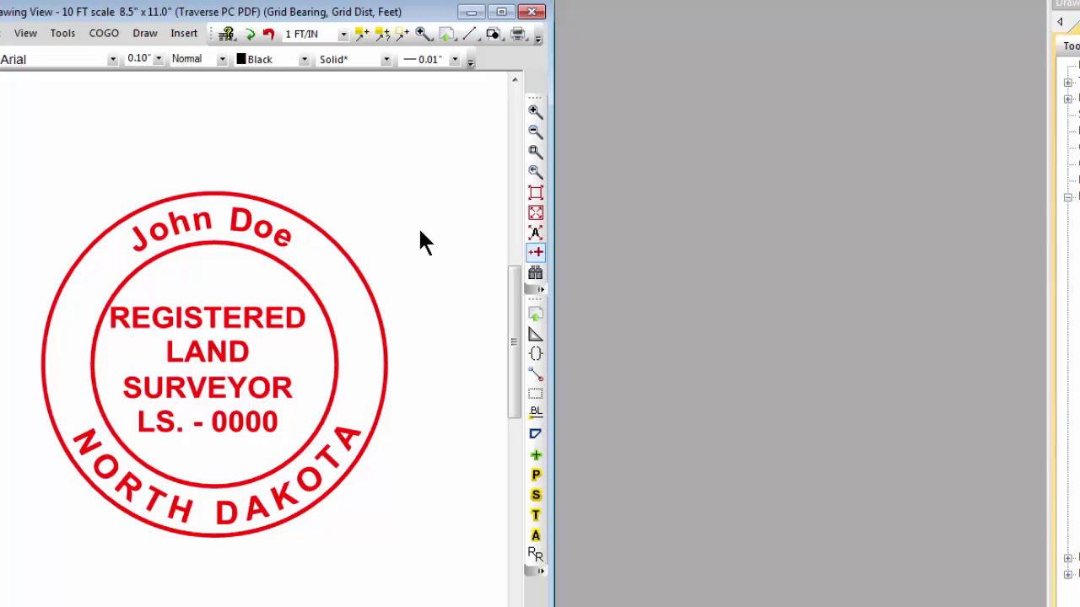
pyautogui.rightClick(253, 228)
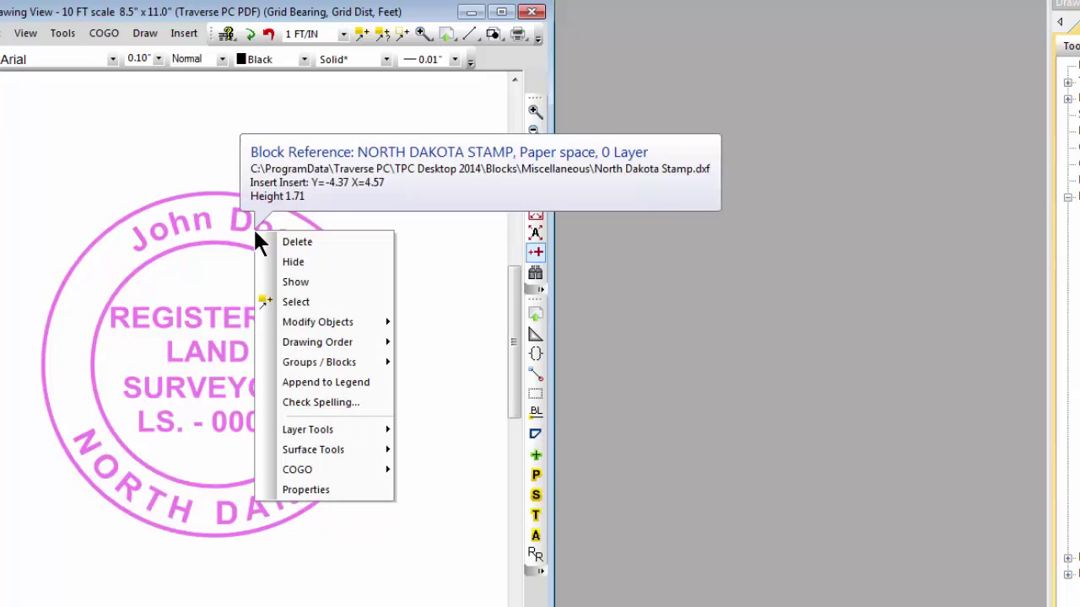
pyautogui.moveTo(321, 363)
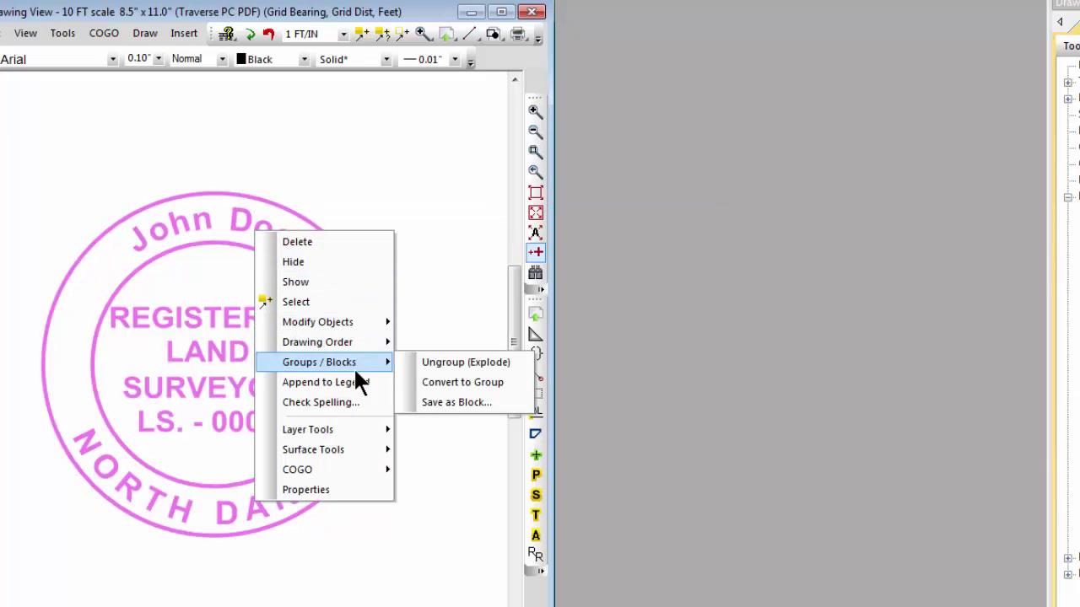
pyautogui.click(446, 380)
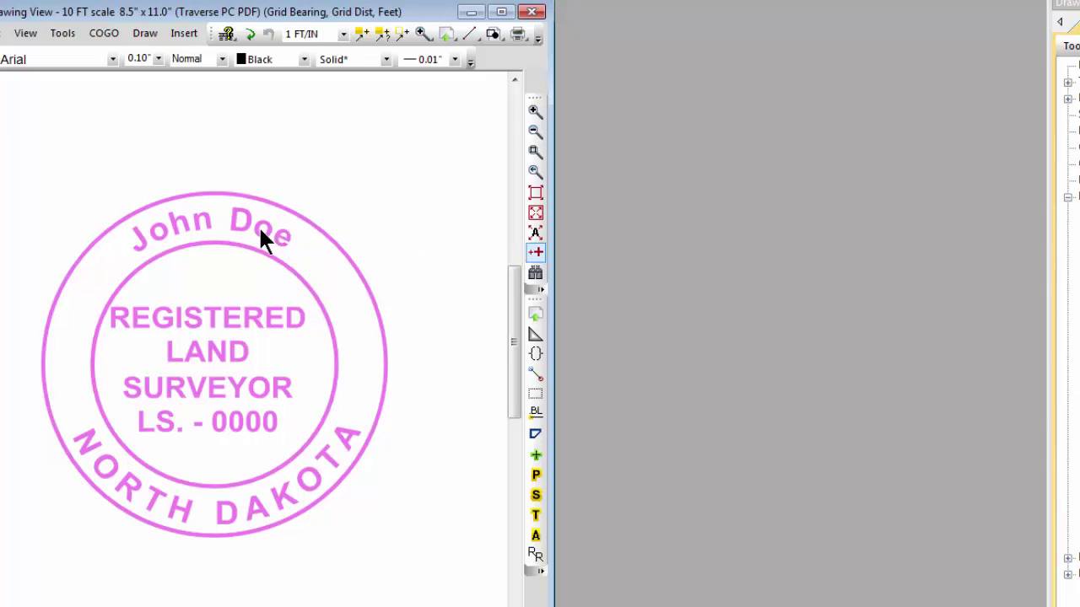
# Replace the placeholder surname in the stamp's upper arc-aligned text with the surveyor's middle initial and last name.
pyautogui.moveTo(258, 226)
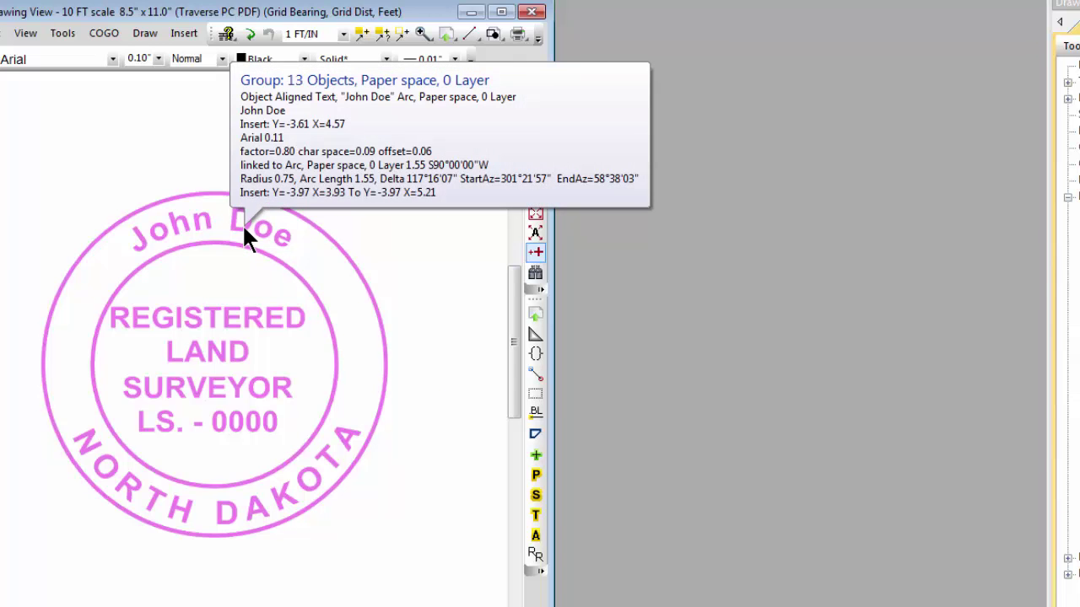
pyautogui.rightClick(242, 224)
pyautogui.click(302, 464)
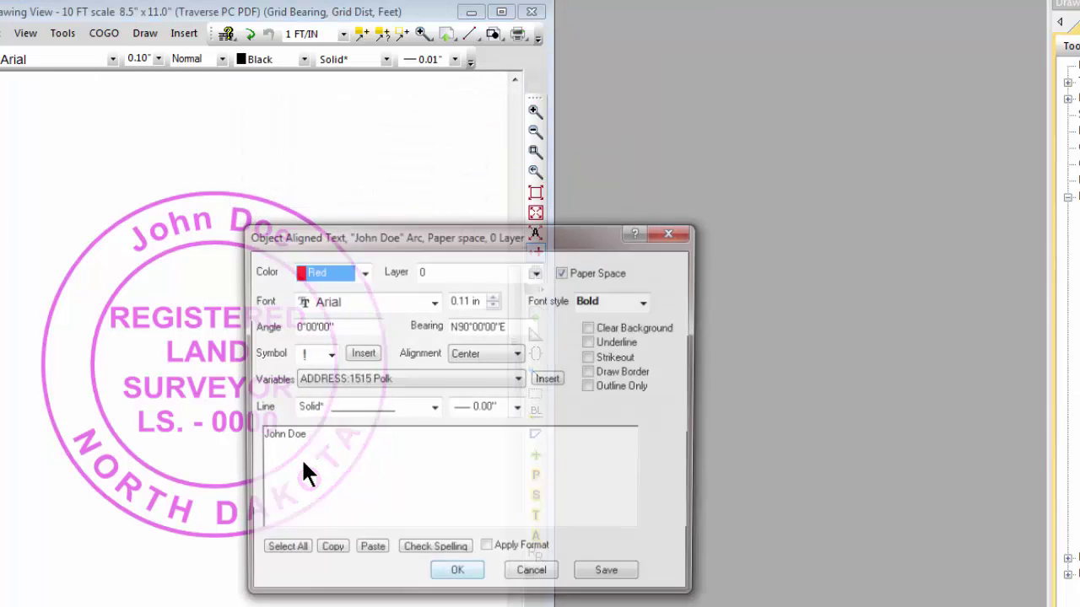
pyautogui.click(346, 436)
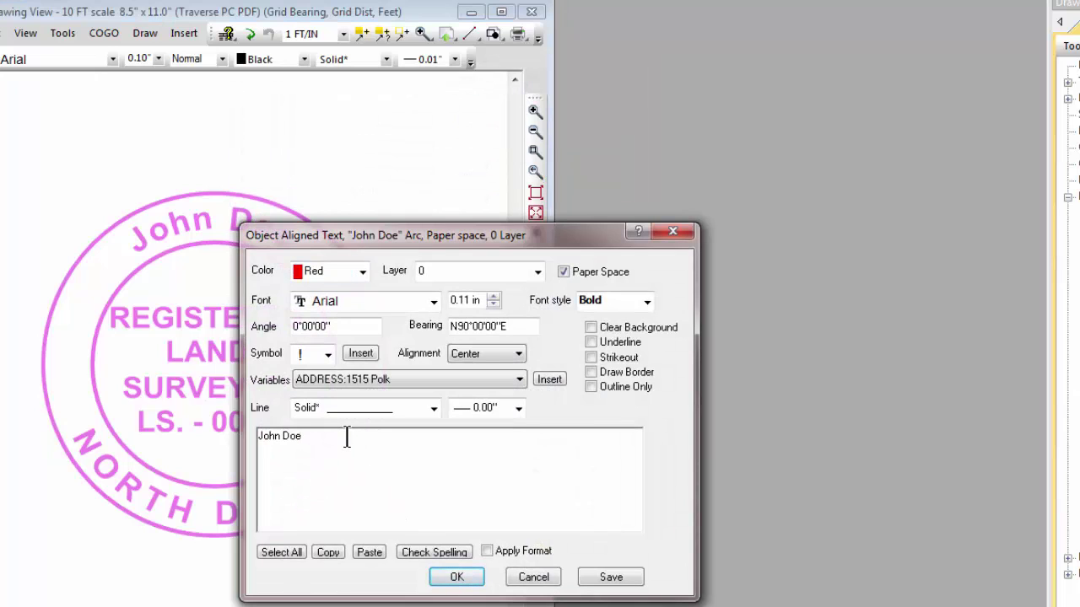
pyautogui.press('BackSpace')
pyautogui.press('BackSpace')
pyautogui.press('BackSpace')
pyautogui.write('C. Balcom')
pyautogui.click(463, 577)
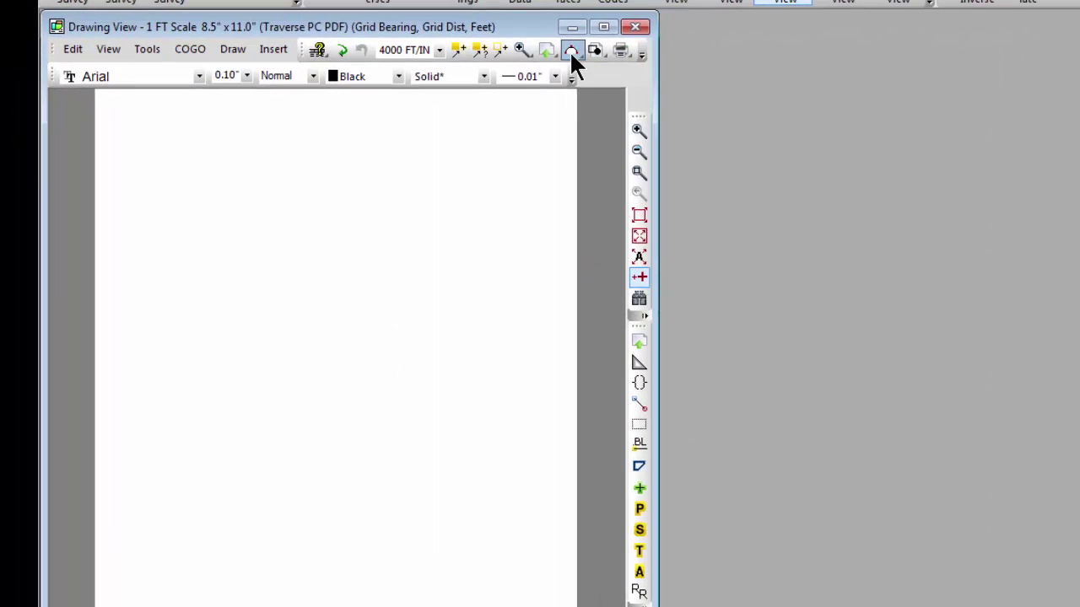
# Draw a three-point arc with a radius of about 15,110 ft, rising from the page's lower left to its upper right.
pyautogui.click(392, 93)
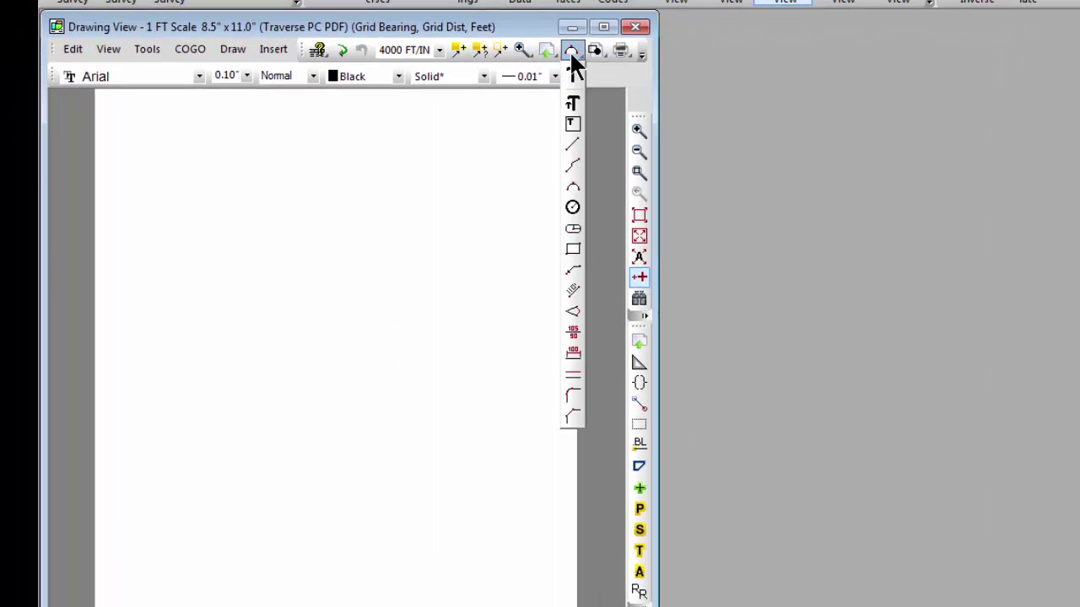
pyautogui.click(571, 188)
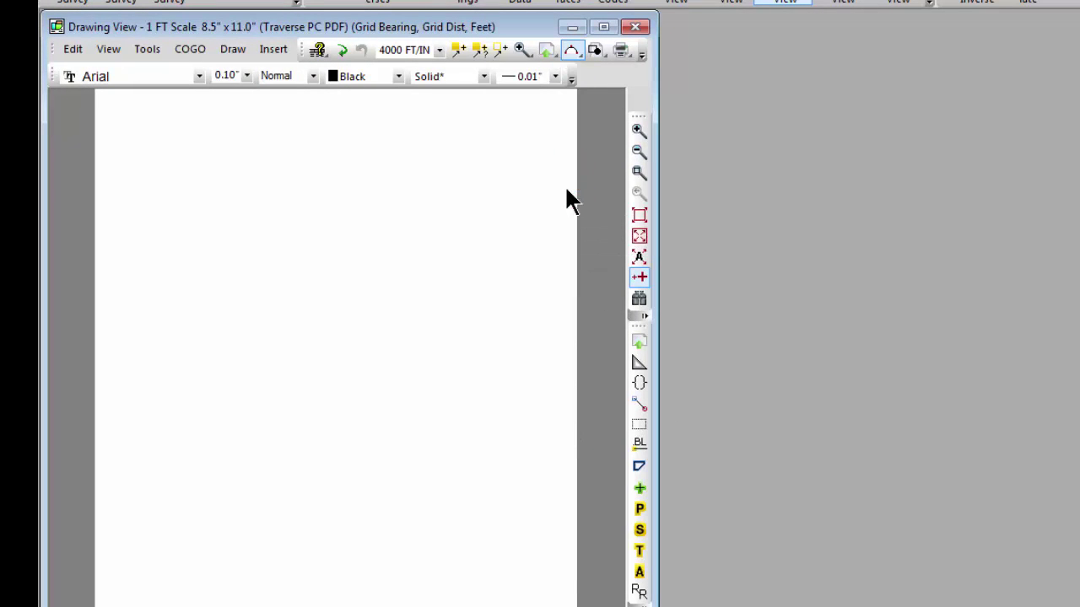
pyautogui.click(170, 507)
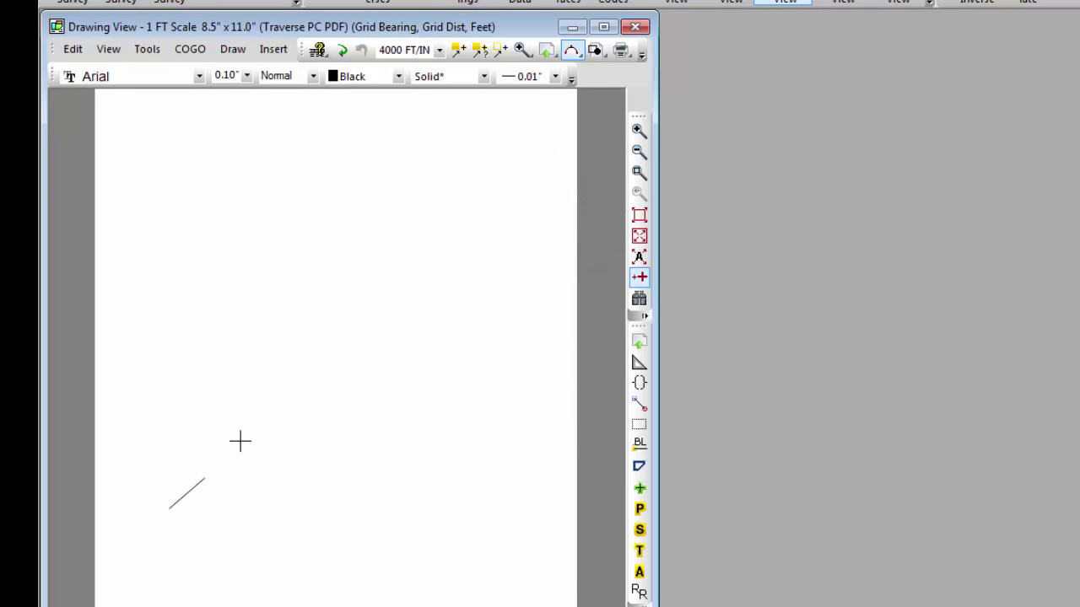
pyautogui.click(482, 288)
pyautogui.click(373, 282)
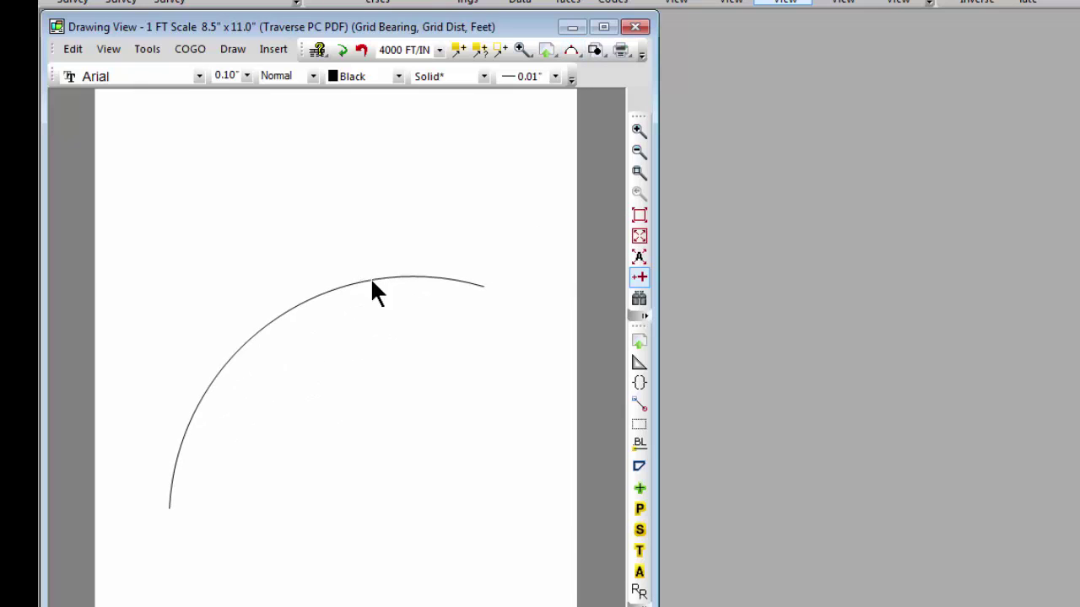
# Label the drawn arc with its bearing, long chord, radius, arc length, tangent and delta.
pyautogui.rightClick(371, 281)
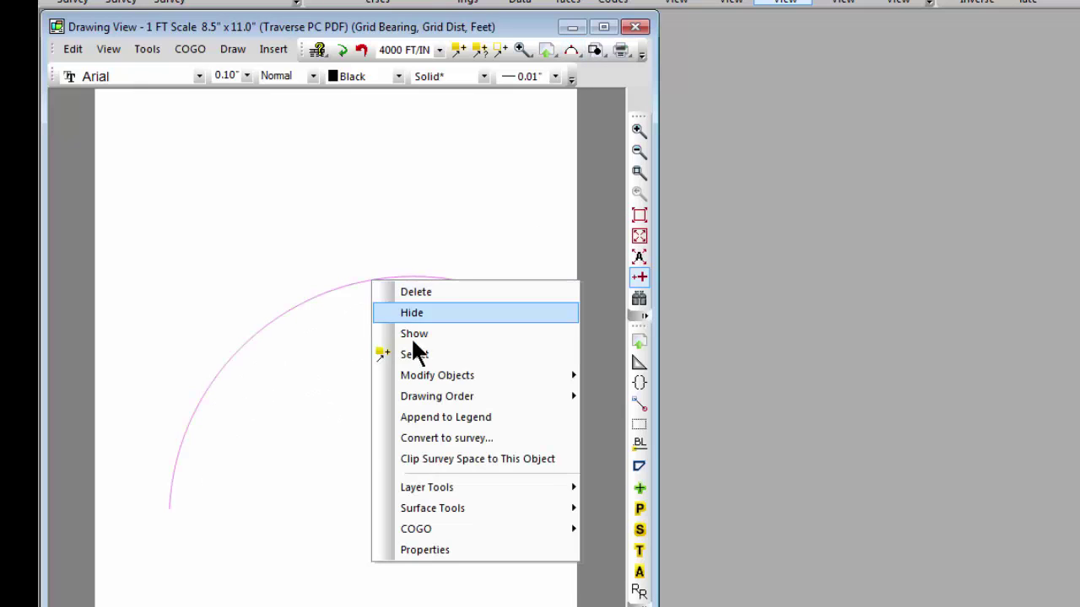
pyautogui.moveTo(413, 379)
pyautogui.click(623, 542)
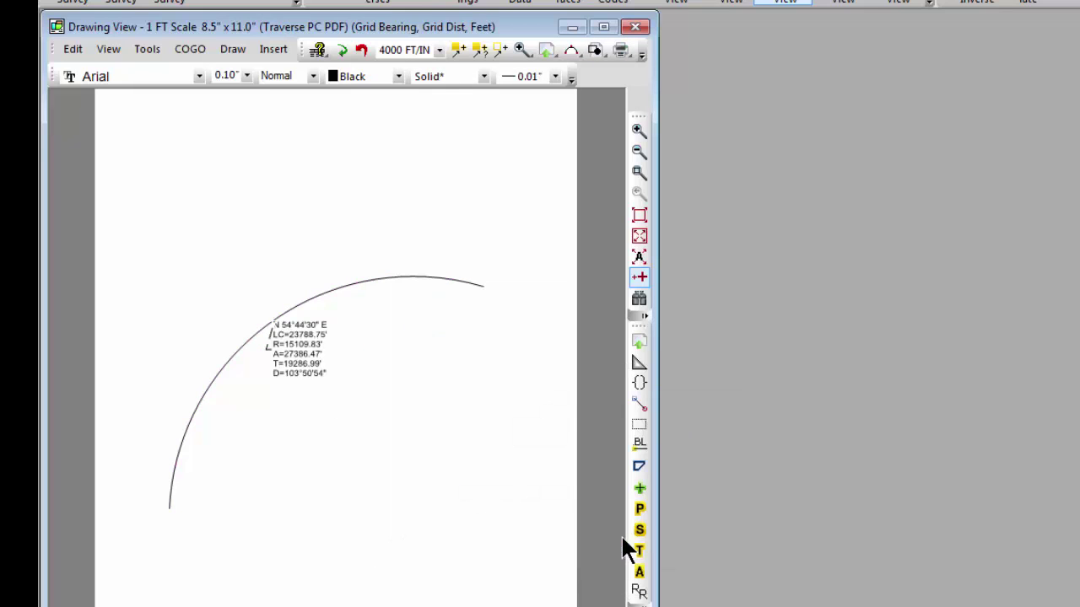
# Align the arc's curve data label so that its text follows the arc.
pyautogui.moveTo(305, 365)
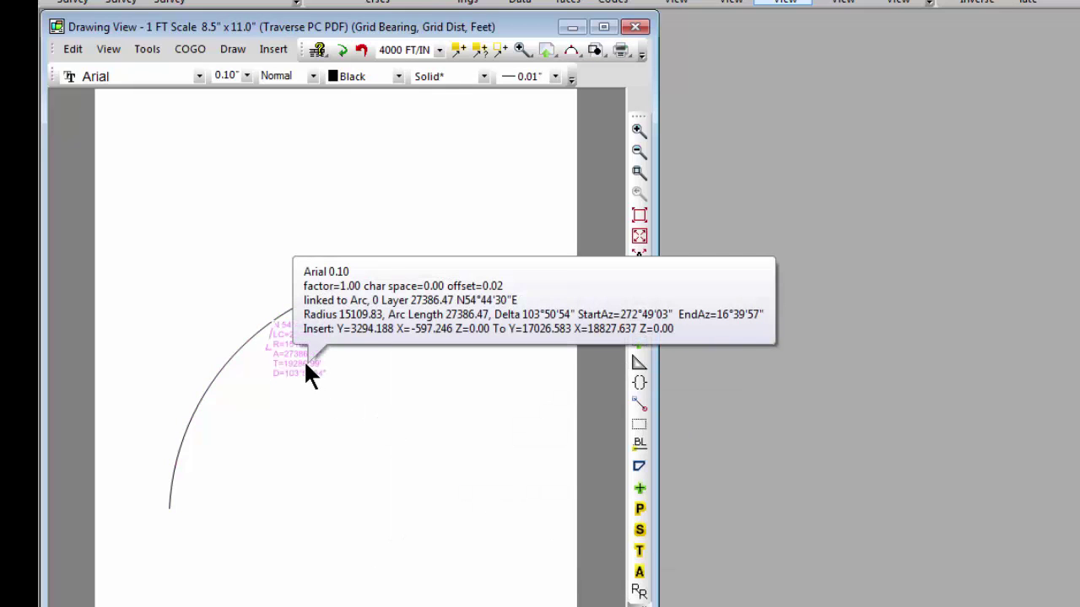
pyautogui.rightClick(305, 364)
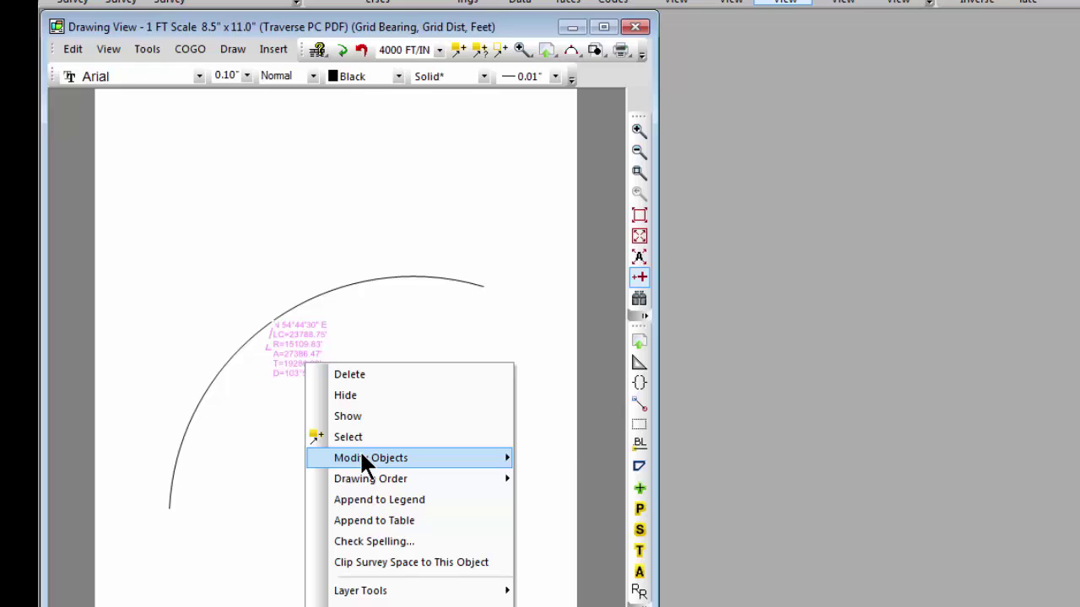
pyautogui.moveTo(361, 453)
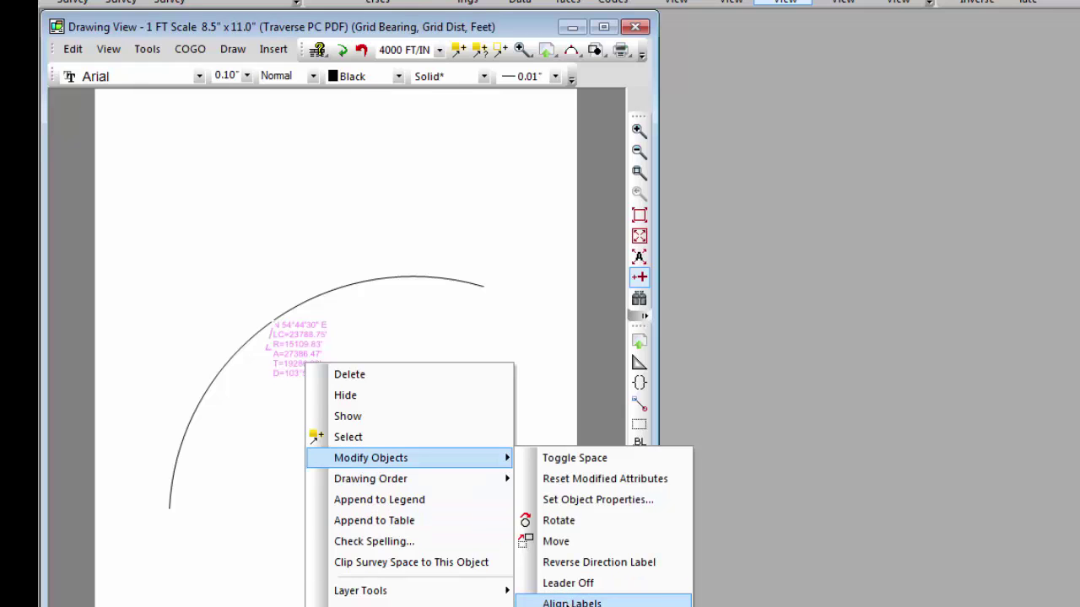
pyautogui.click(568, 602)
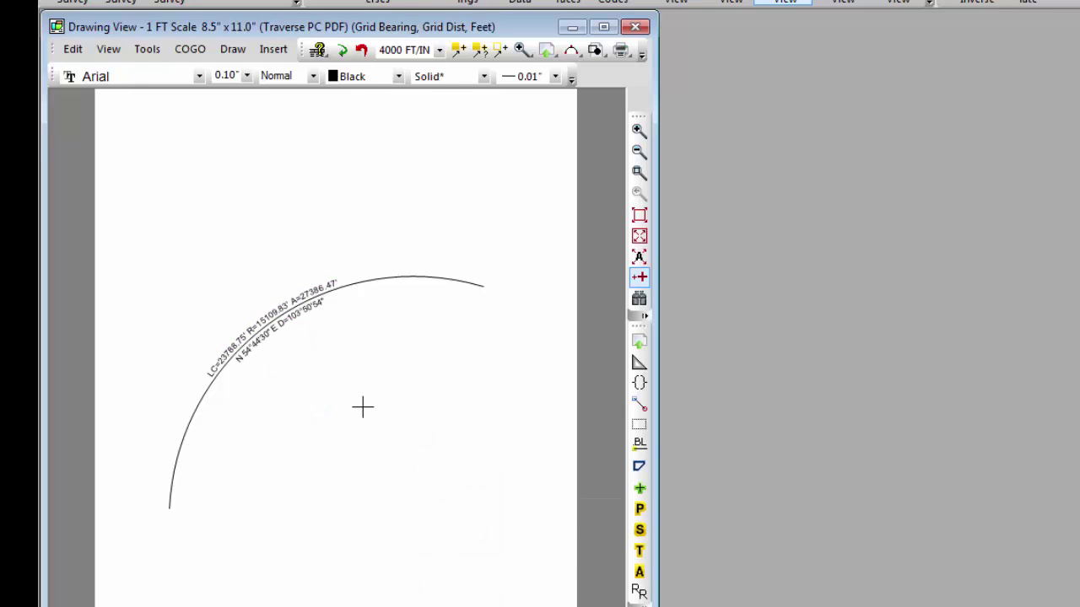
pyautogui.scroll(1, 303, 409)
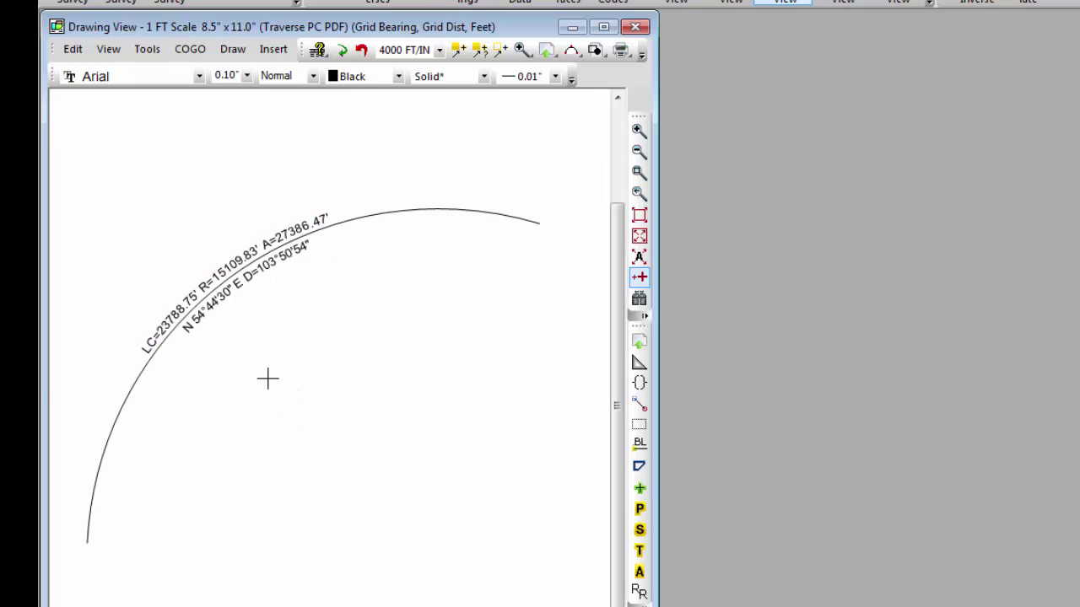
pyautogui.moveTo(267, 379); pyautogui.dragTo(290, 397, button='middle')
# Set the object label text height to 0.12 in in the drawing settings and check the label offset setting.
pyautogui.rightClick(330, 175)
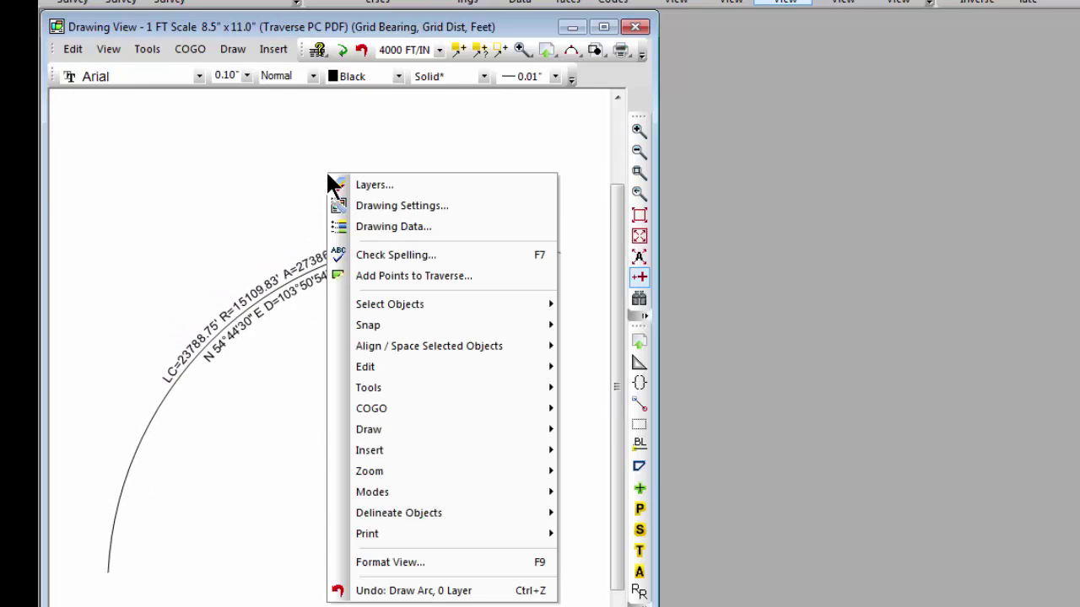
pyautogui.click(381, 205)
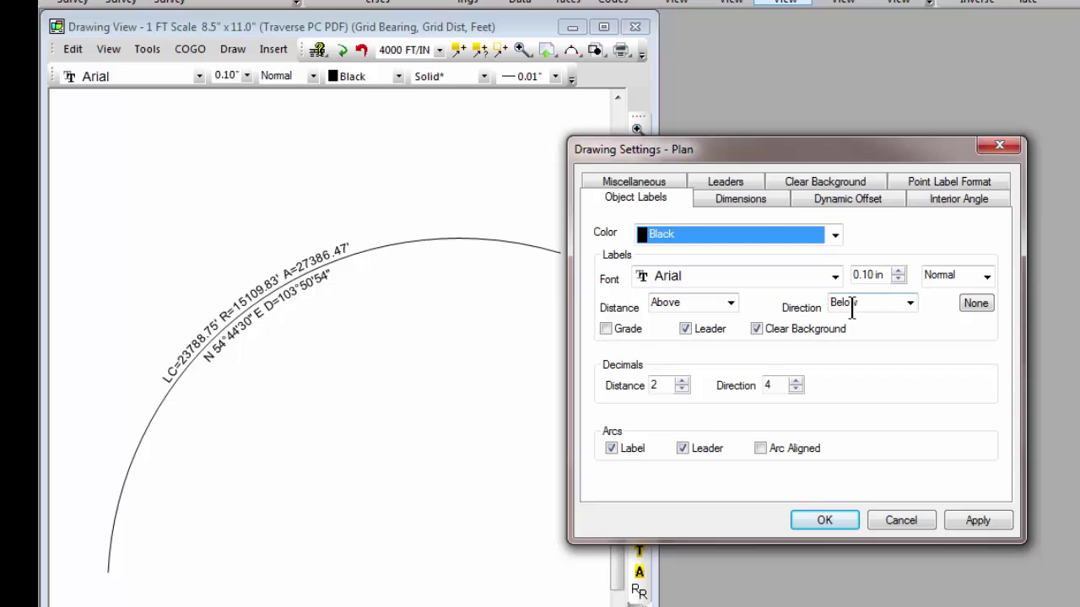
pyautogui.click(898, 271)
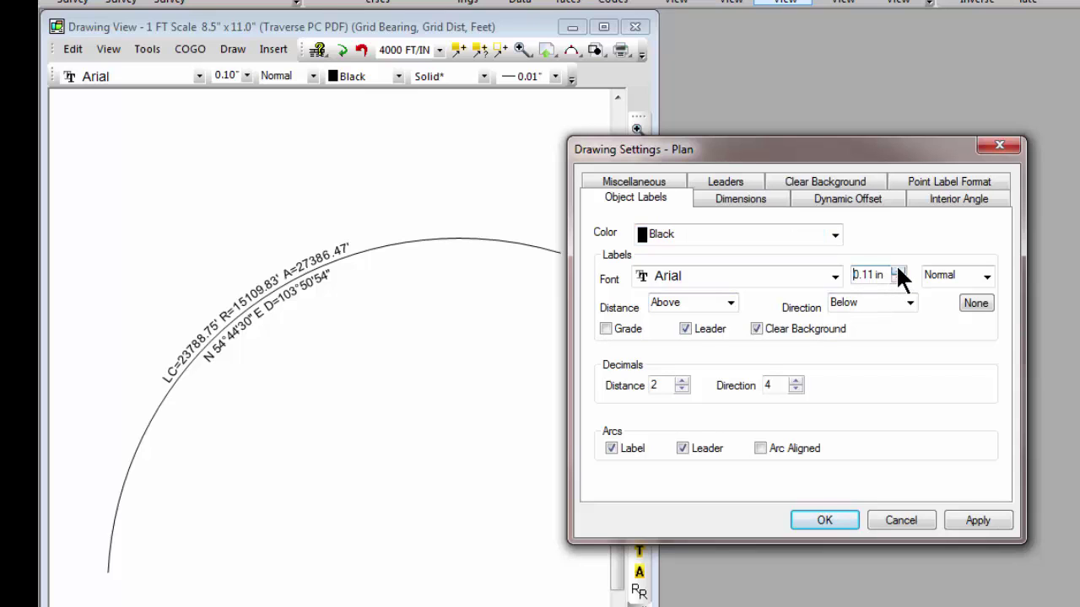
pyautogui.click(984, 518)
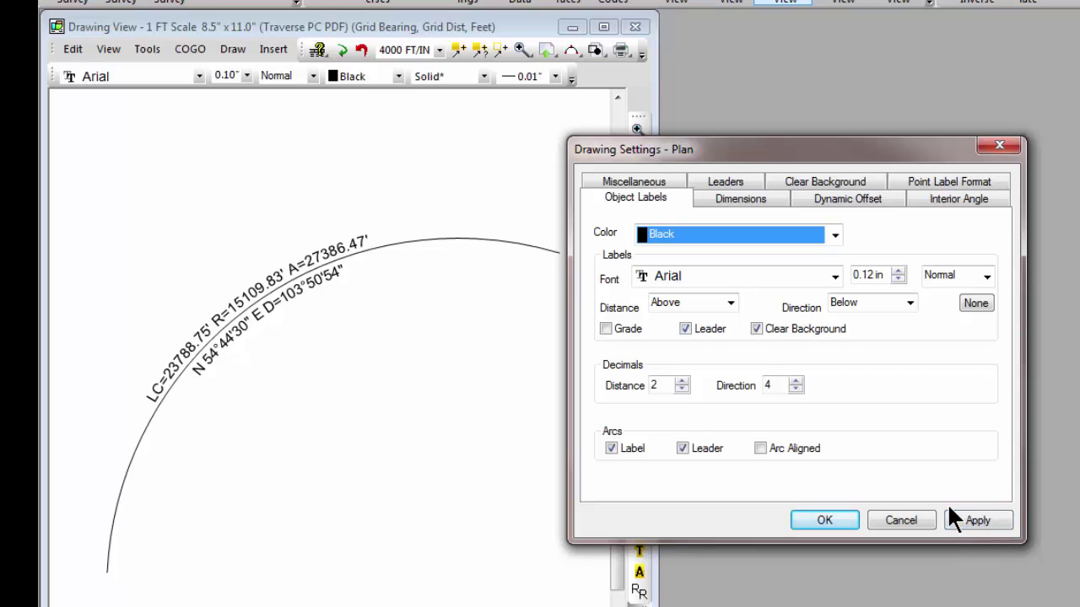
pyautogui.click(643, 184)
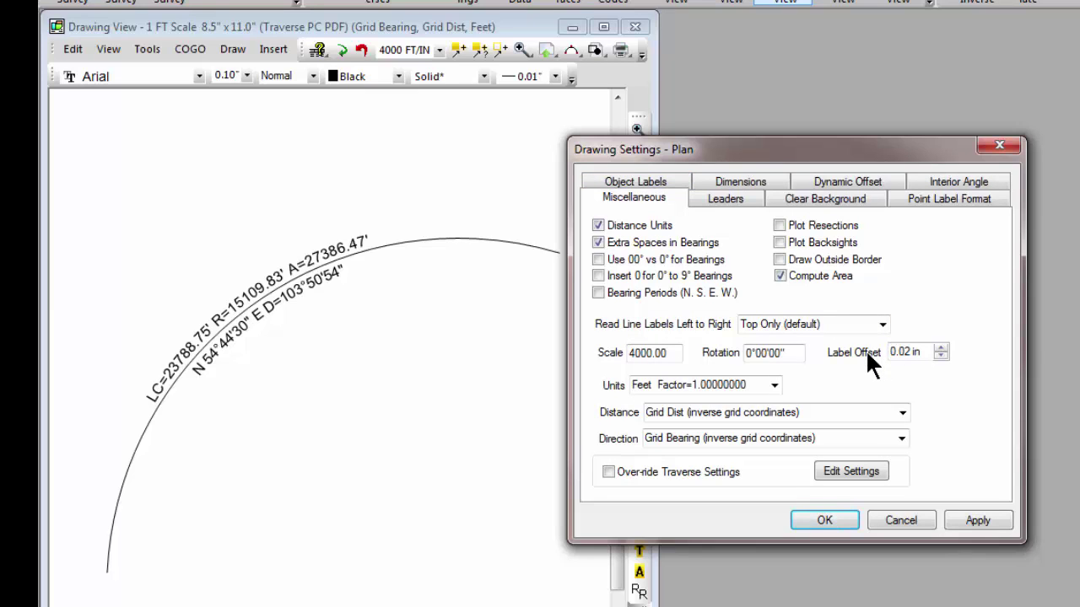
pyautogui.click(837, 515)
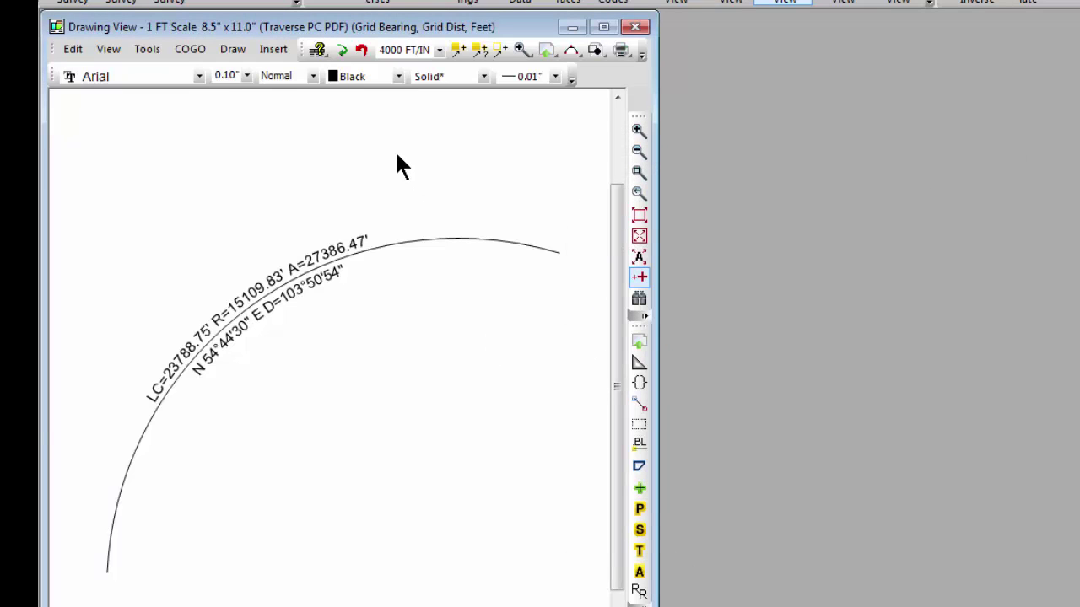
# Export the entire drawing as AutoCAD DWG to NDStampBlock - 1 FT Scale.DWG without saving the survey, and preview the exported file.
pyautogui.rightClick(397, 154)
pyautogui.moveTo(449, 369)
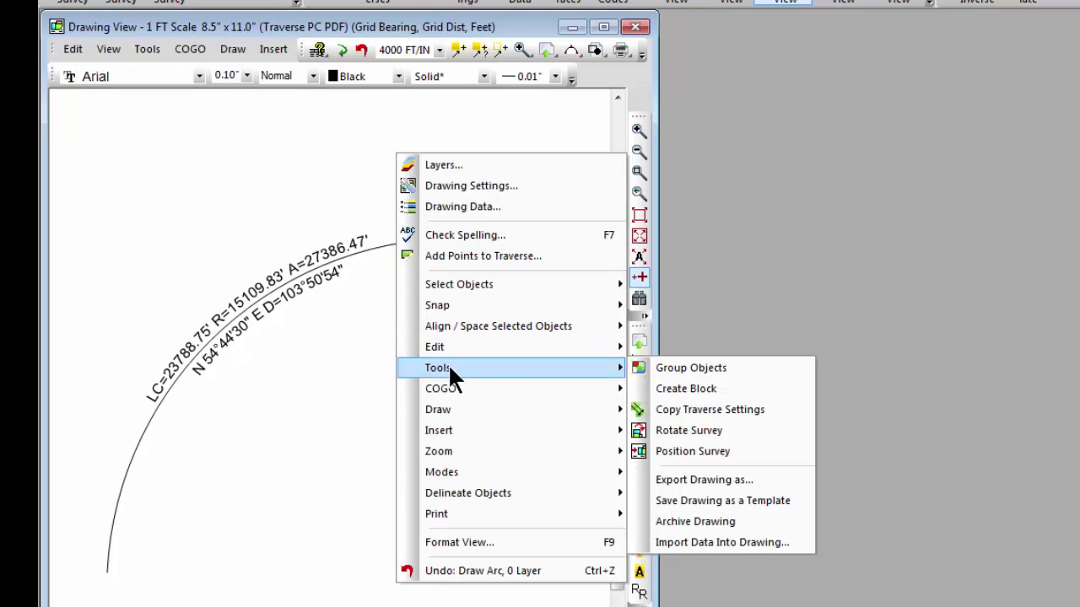
pyautogui.click(683, 479)
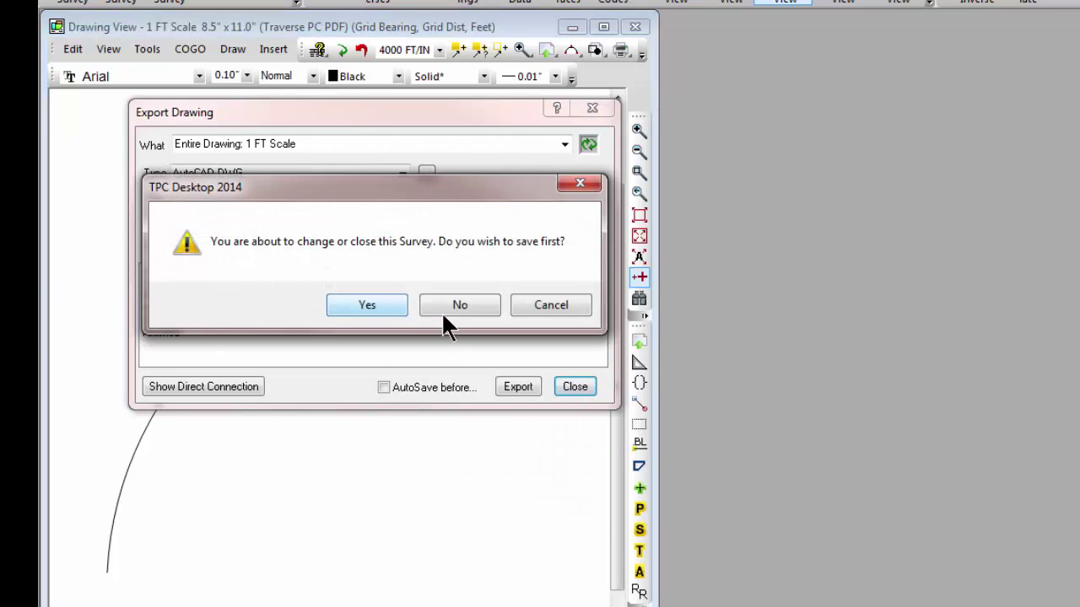
pyautogui.click(464, 304)
pyautogui.click(246, 246)
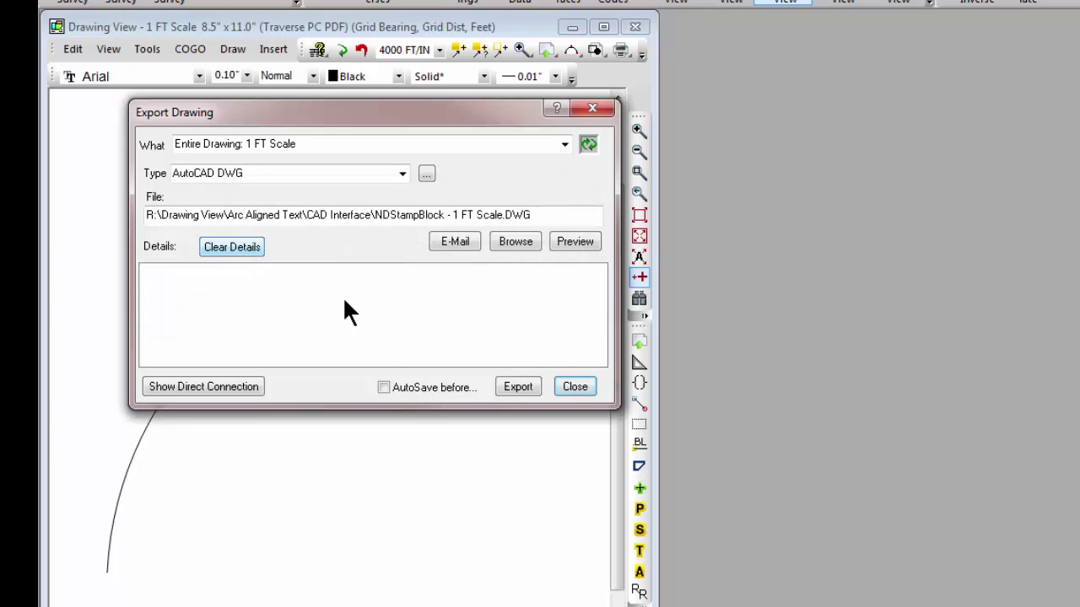
pyautogui.click(521, 386)
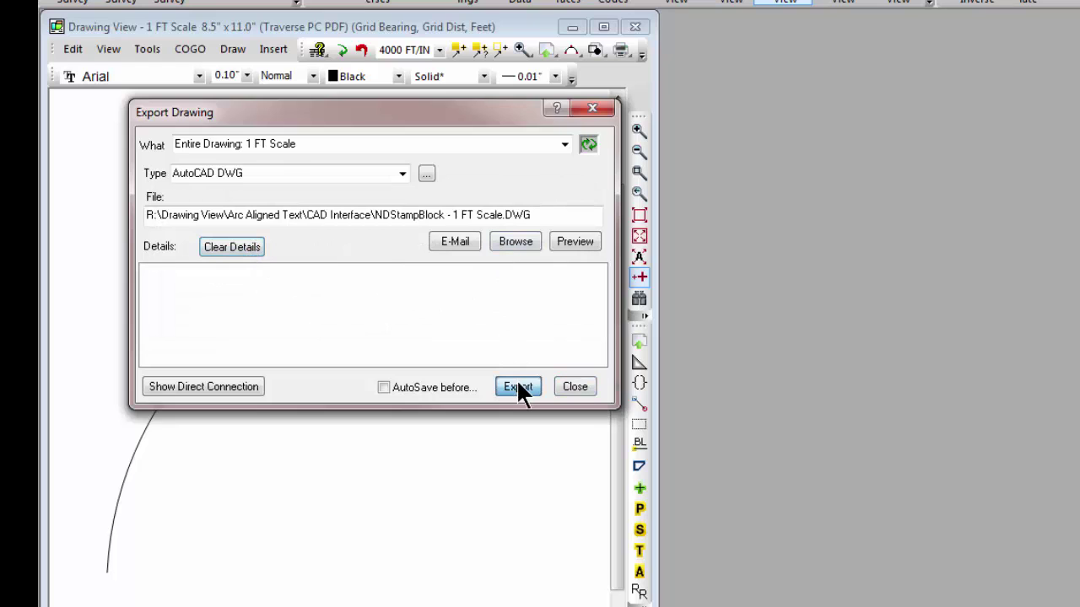
pyautogui.click(456, 319)
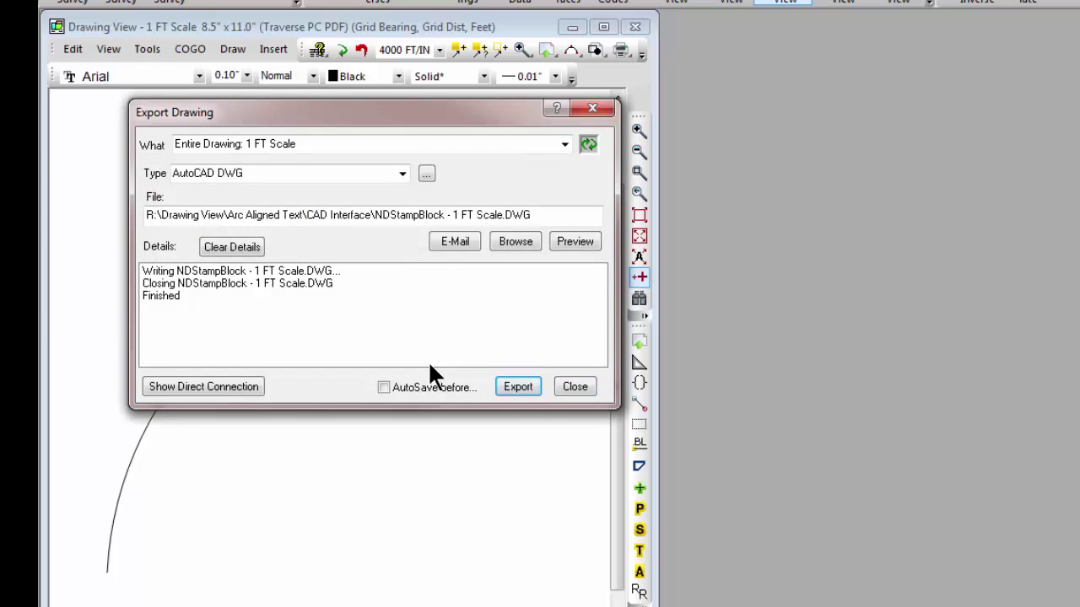
pyautogui.click(578, 247)
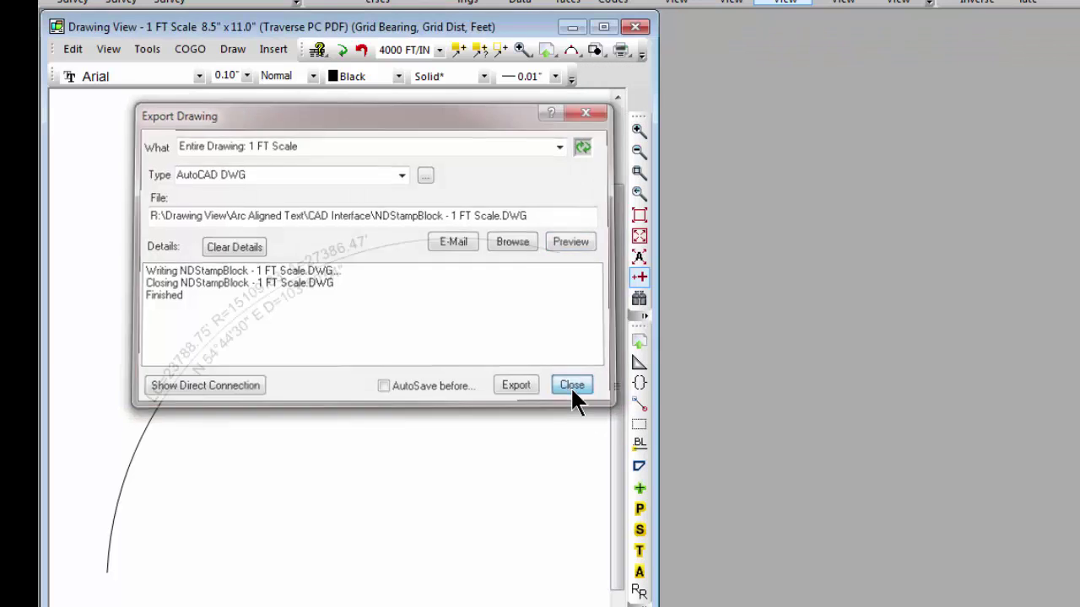
pyautogui.click(574, 387)
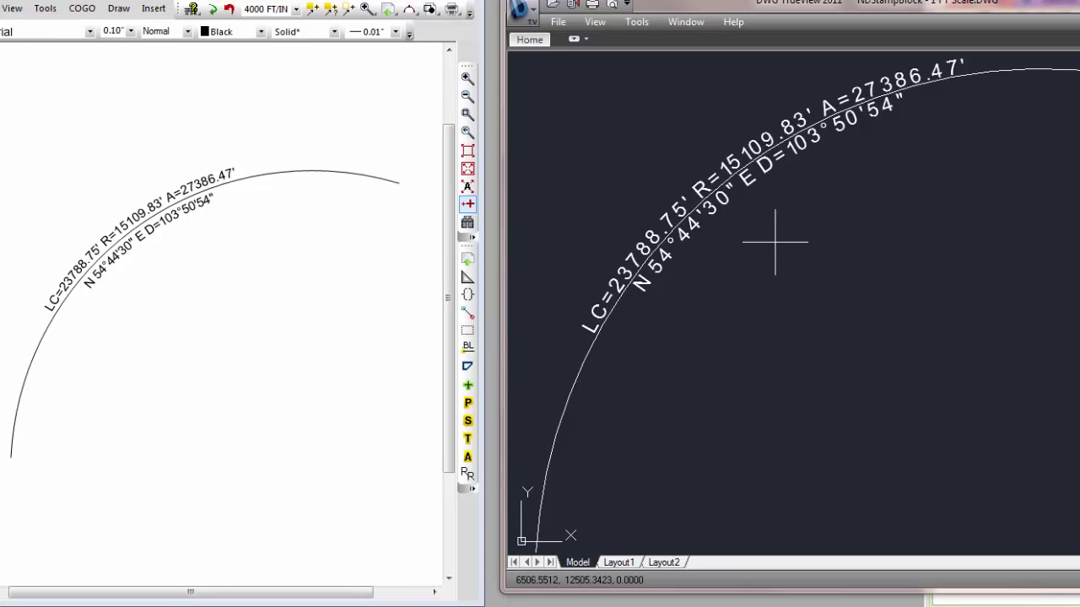
# Switch to DWG TrueView and list the properties of the arc-aligned text above the arc.
pyautogui.click(628, 22)
pyautogui.moveTo(660, 146)
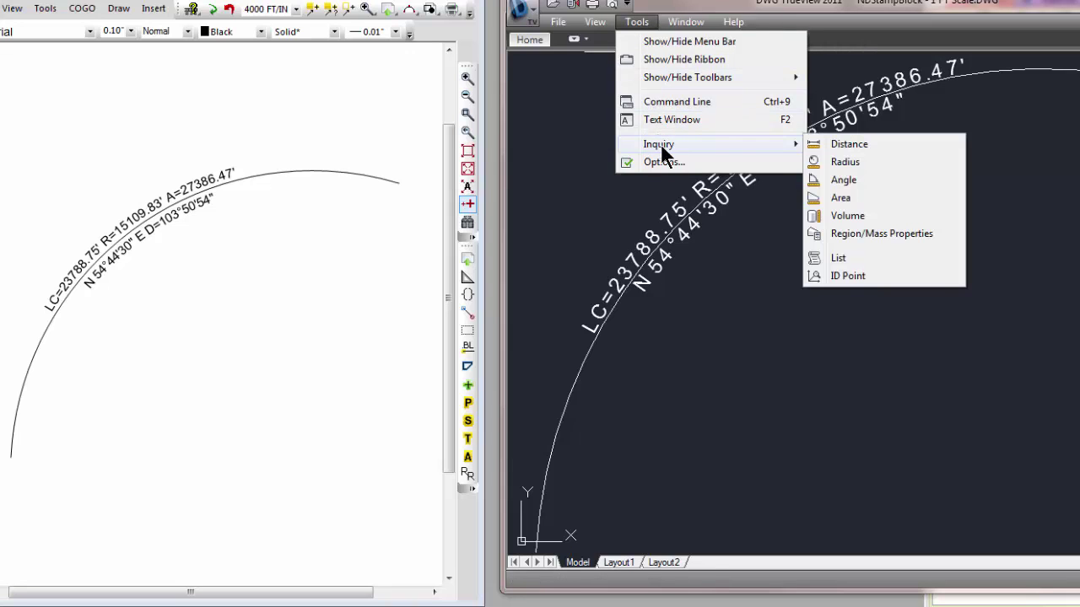
pyautogui.click(835, 257)
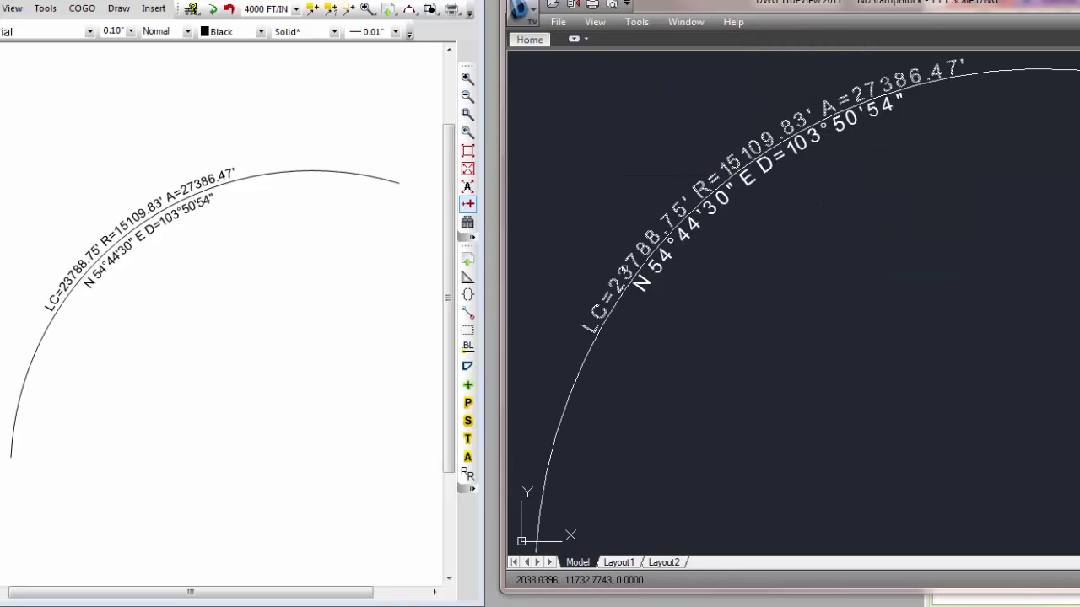
pyautogui.click(625, 270)
pyautogui.press('Return')
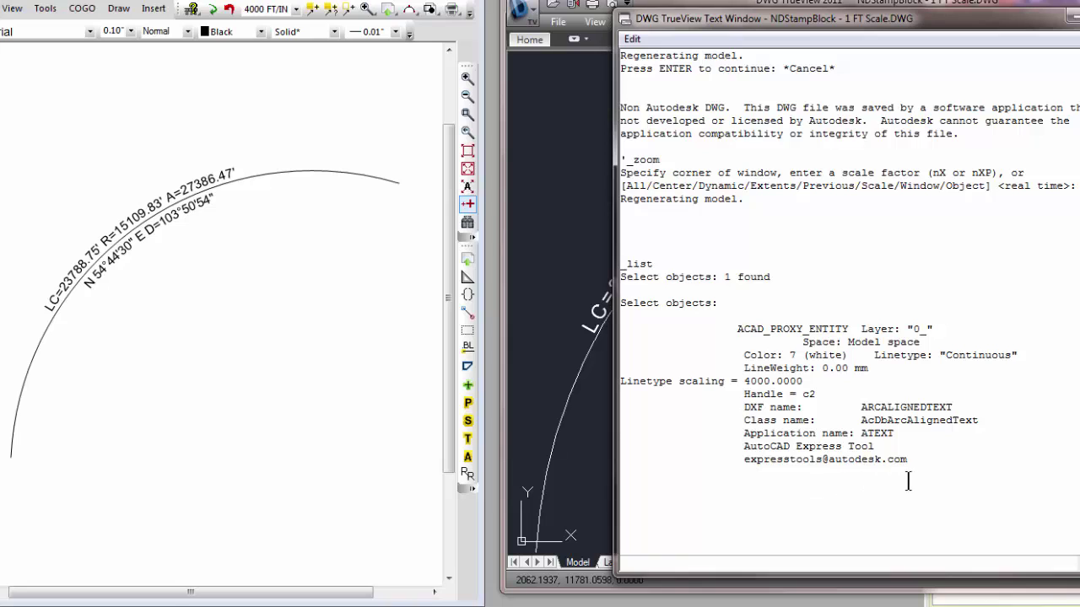
pyautogui.press('F2')
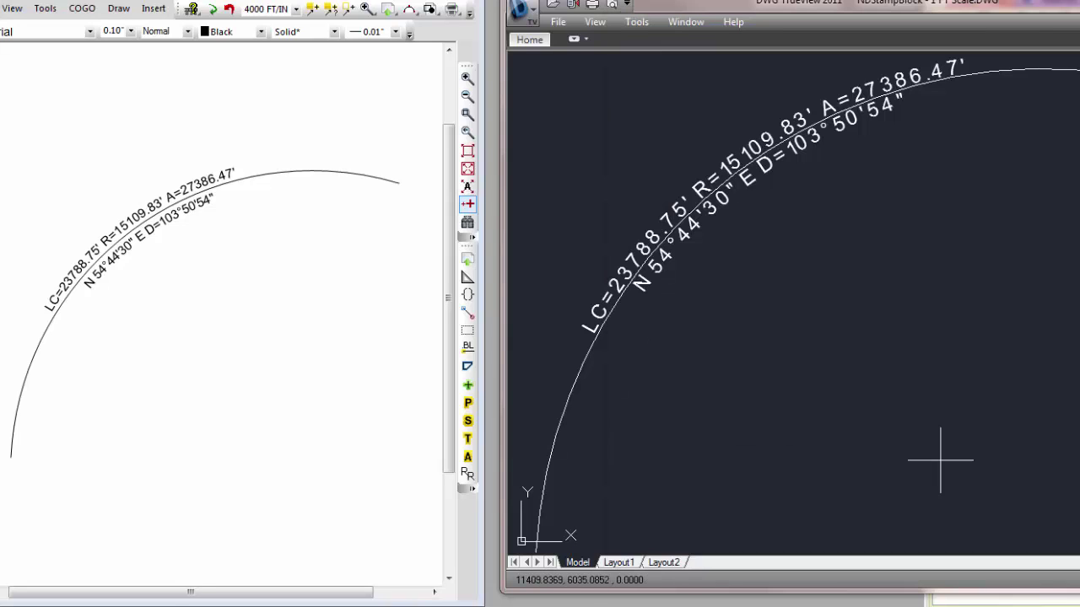